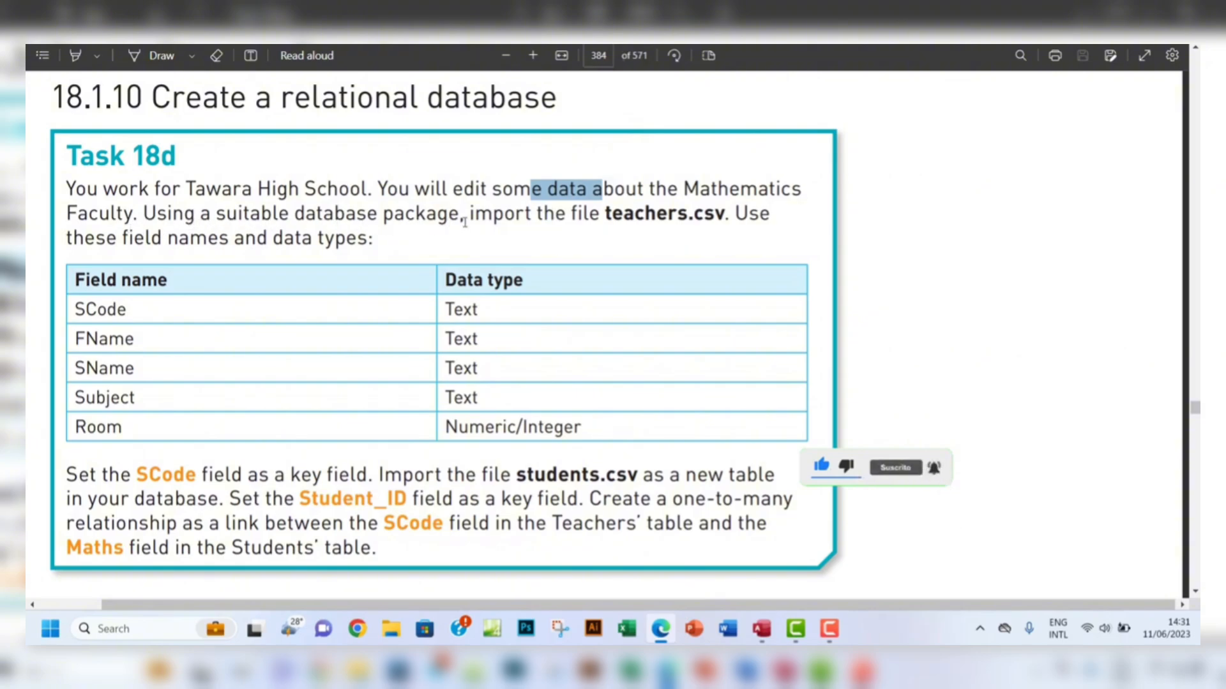
Read the Task 18d brief for the teachers.csv import, its field names and its data types.
left_click_drag(605, 214, 736, 214)
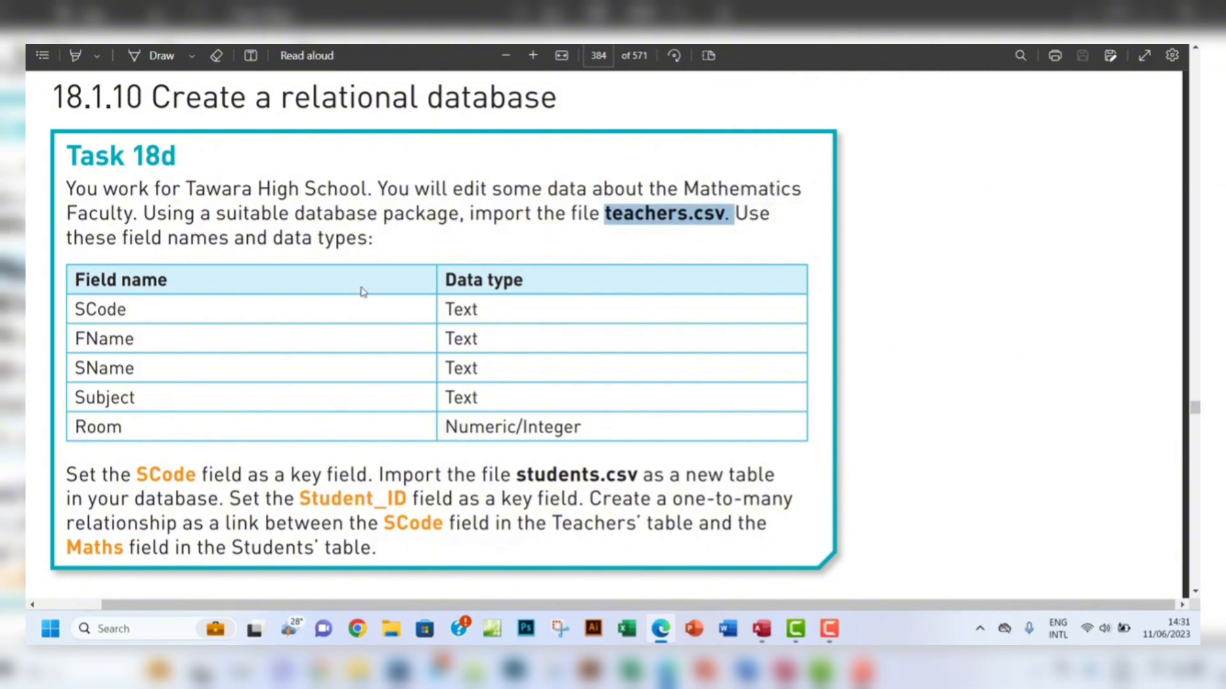
scroll(351, 331, "down", 1)
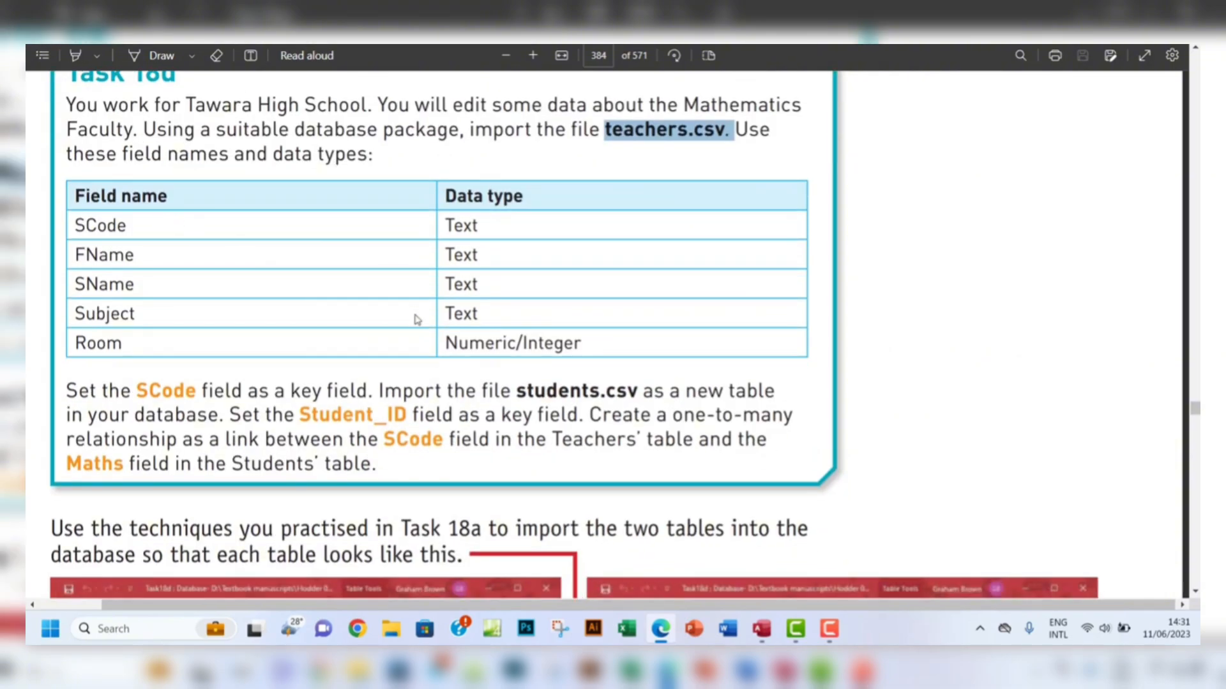
left_click_drag(461, 257, 466, 287)
left_click(308, 276)
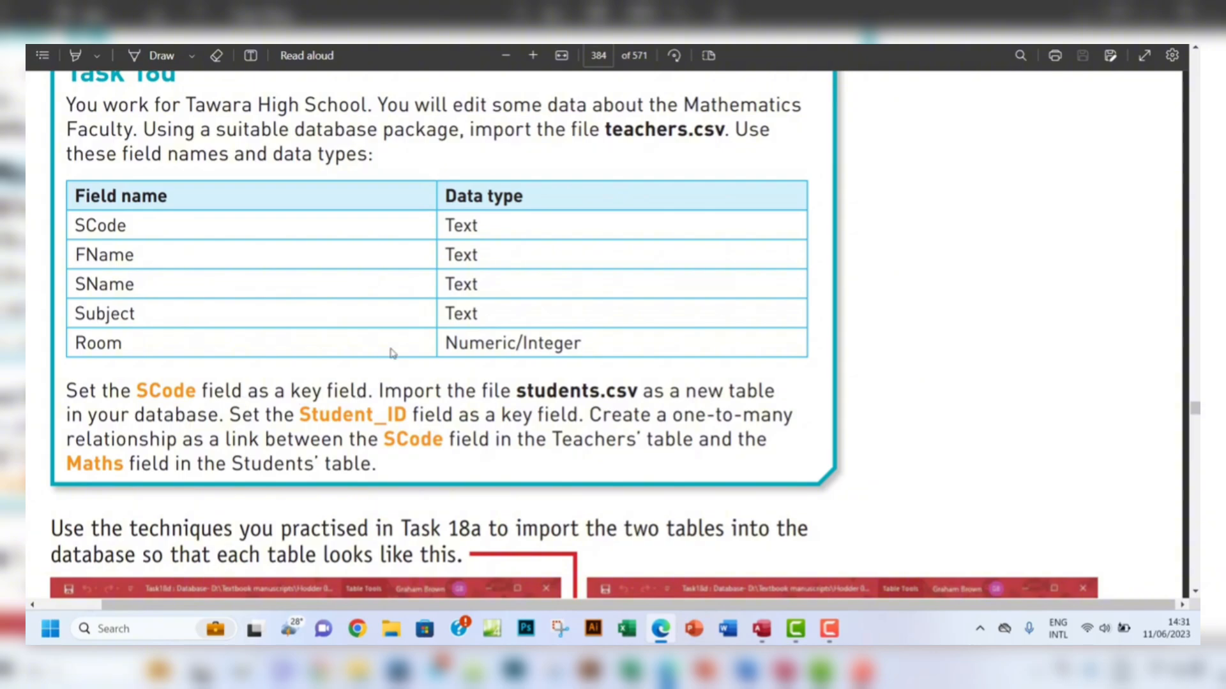
scroll(402, 357, "up", 1)
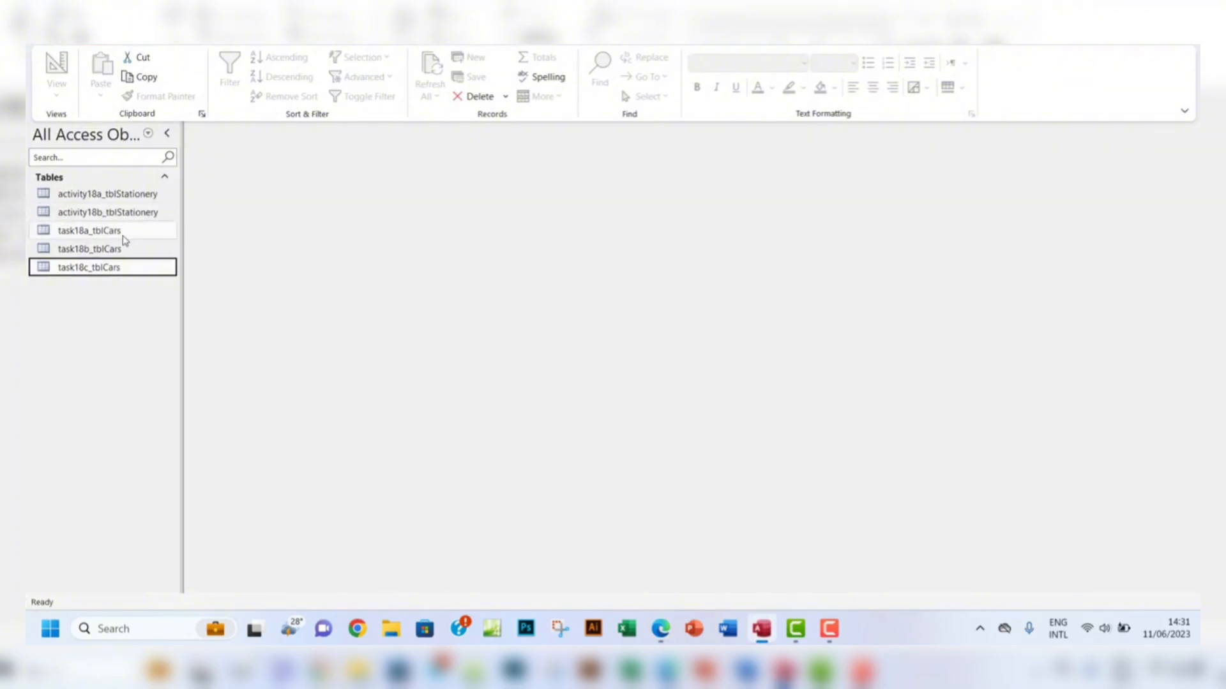
Switch to Access and start importing teachers.csv from the desktop's Cambridge IGCSE ICT source files, Chapter 18 folder, into a new table.
left_click(174, 32)
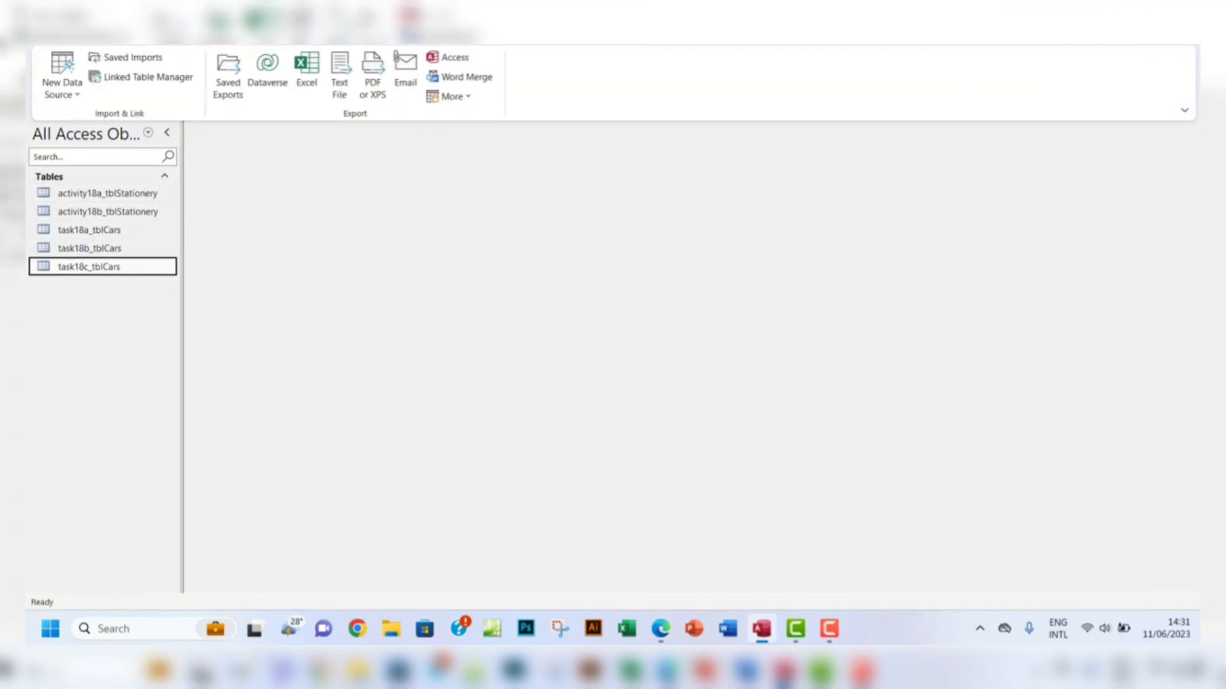
left_click(74, 101)
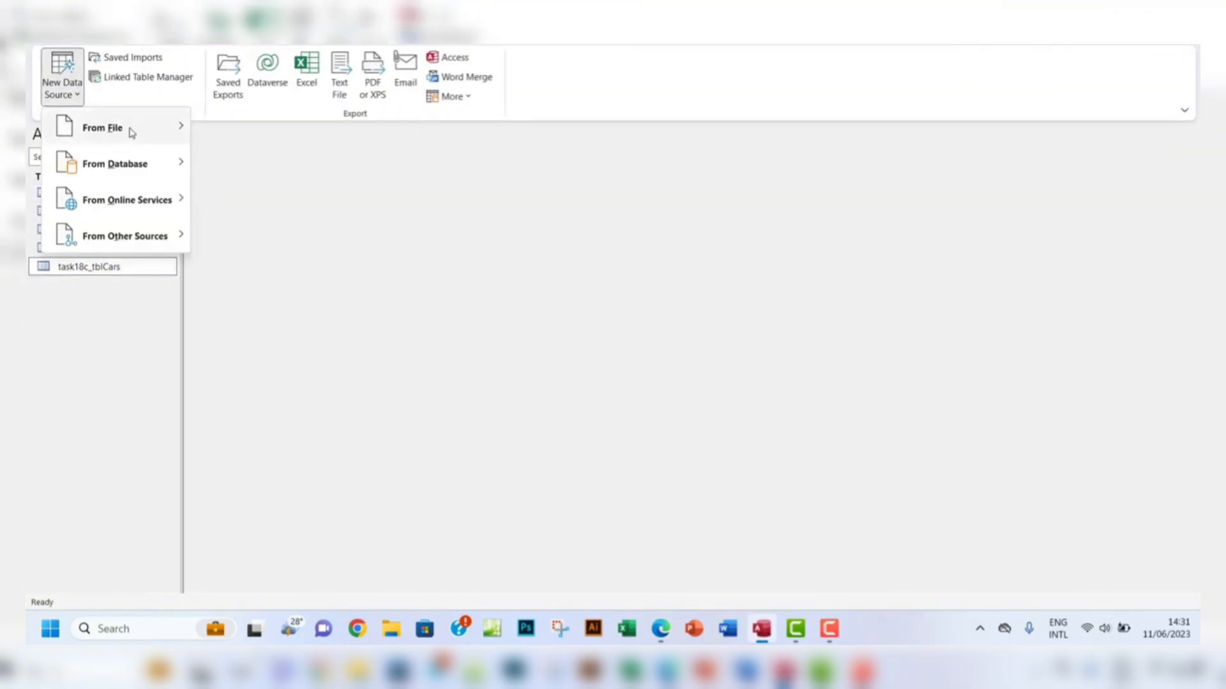
mouse_move(128, 128)
left_click(249, 237)
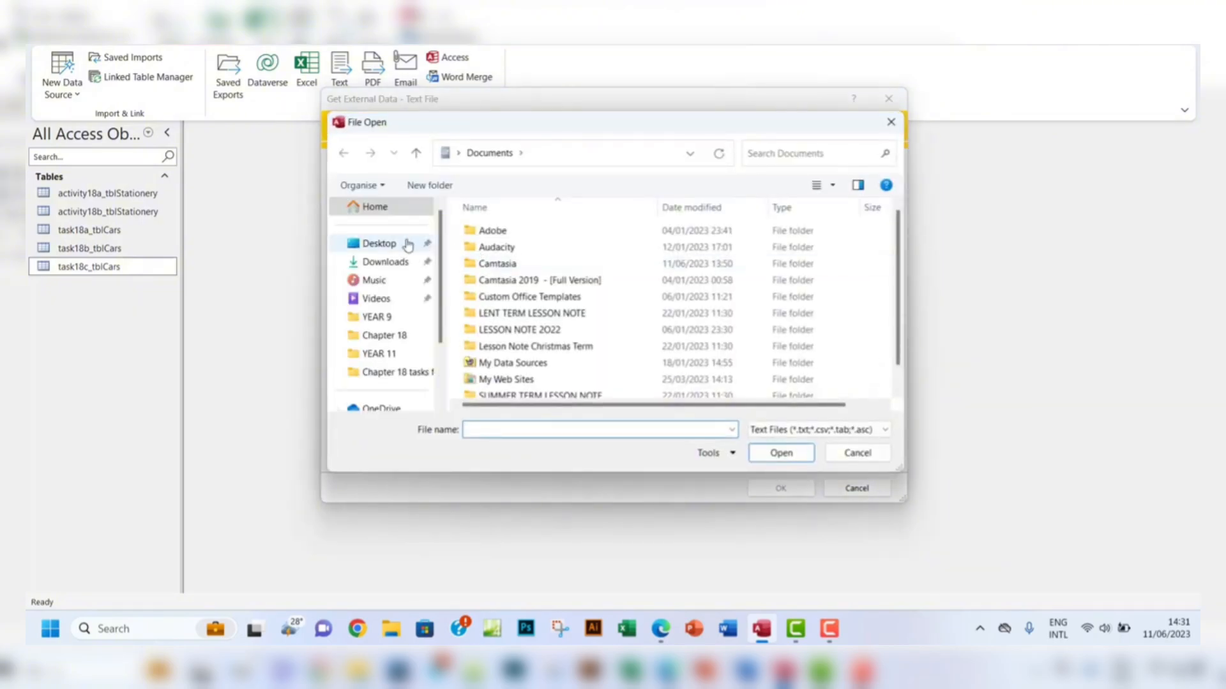
left_click(380, 243)
double_click(560, 232)
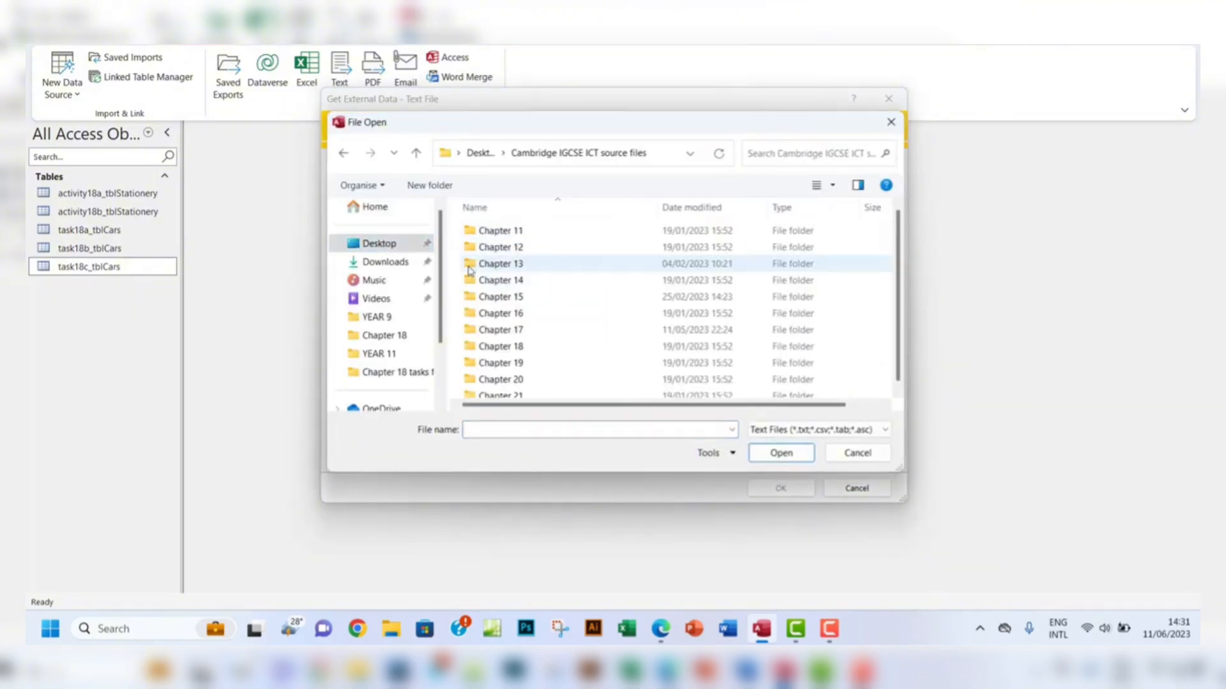
double_click(502, 348)
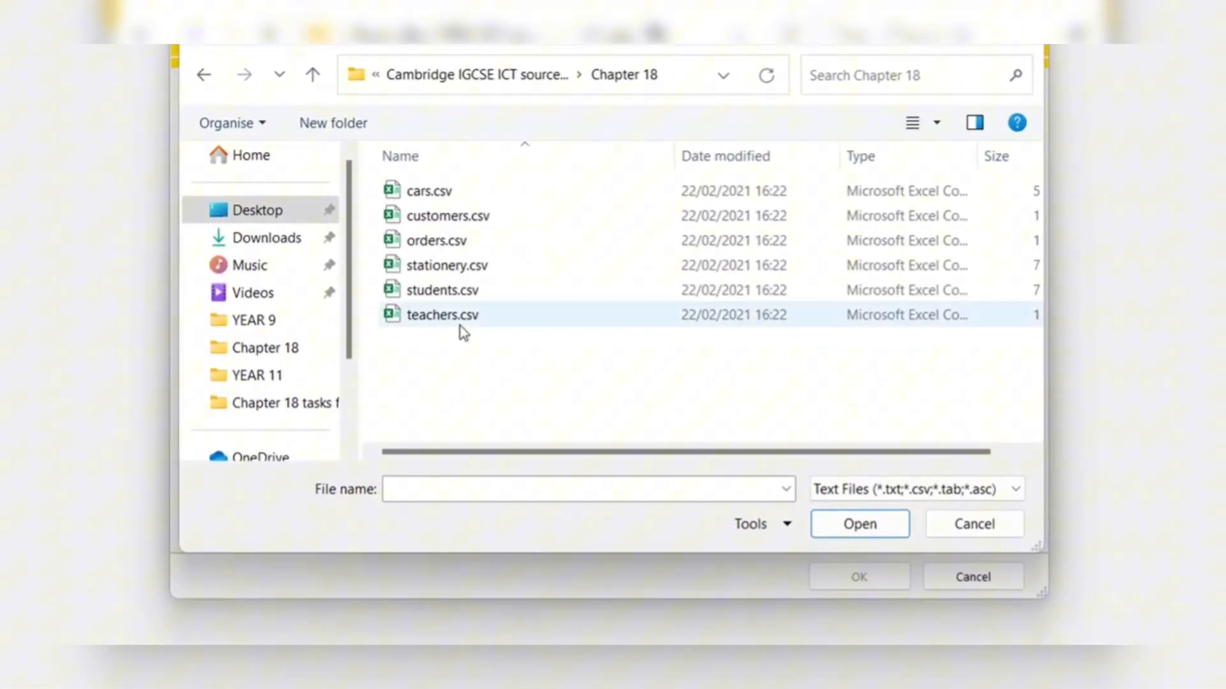
left_click(487, 315)
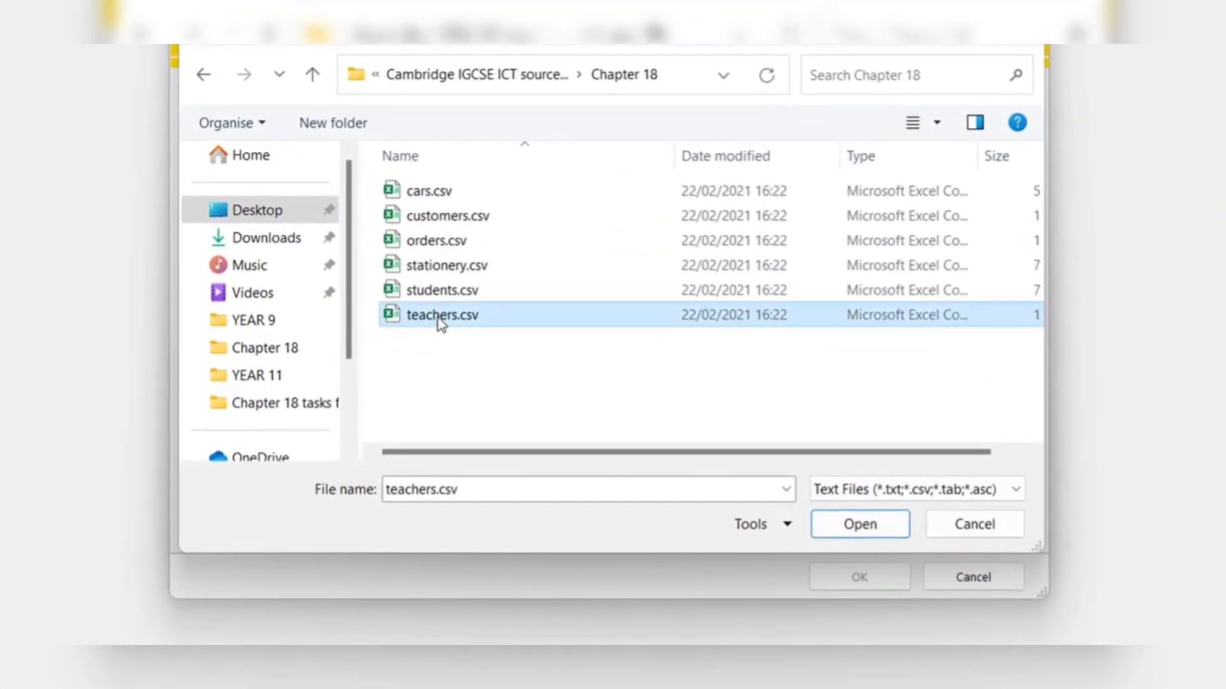
left_click(822, 526)
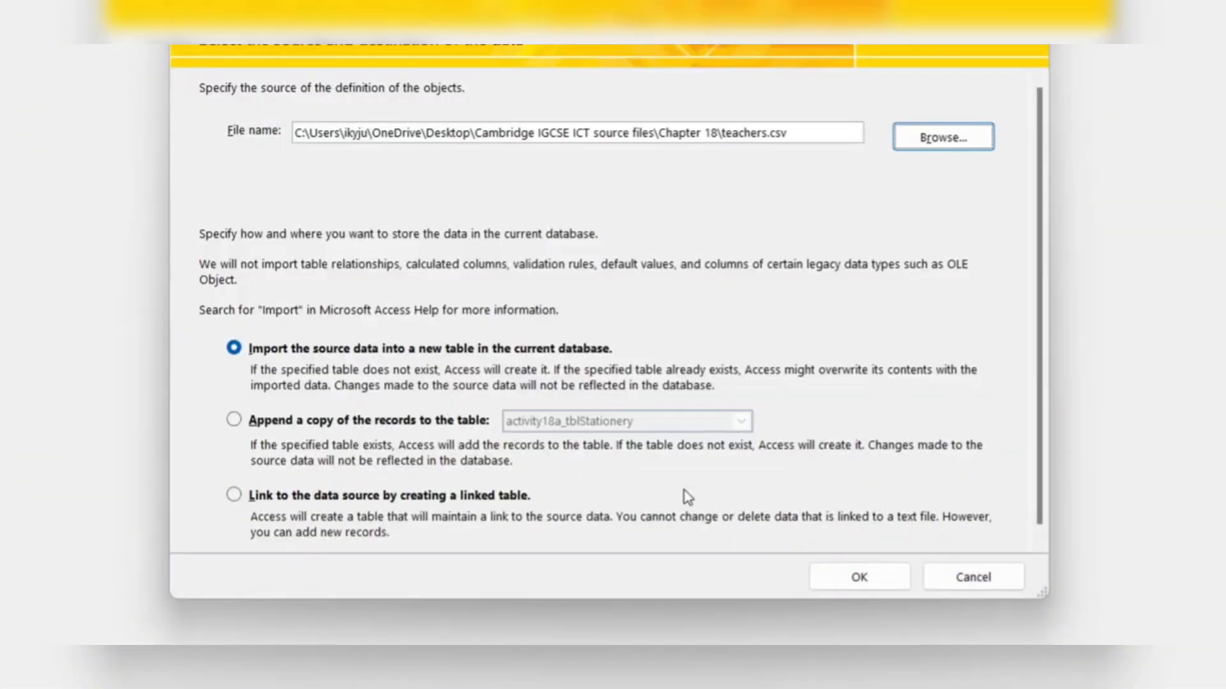
left_click(847, 581)
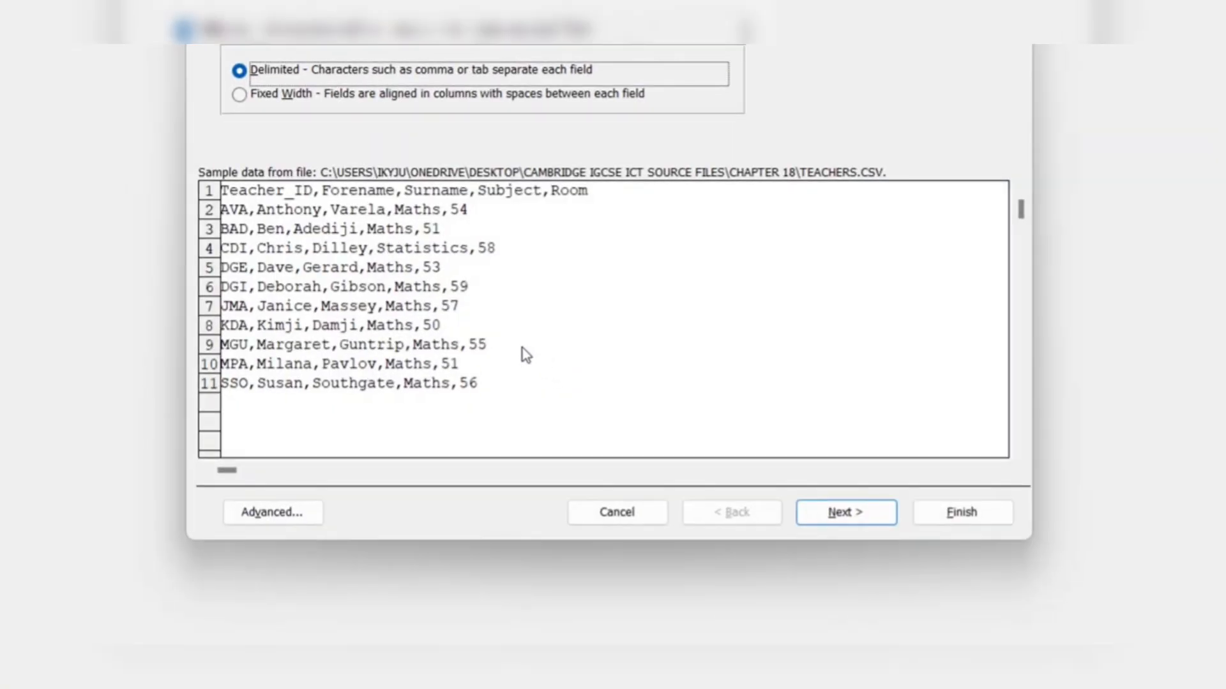
Import the data as comma-delimited with the first row as field names, and choose Teacher_ID as the primary key.
left_click(844, 513)
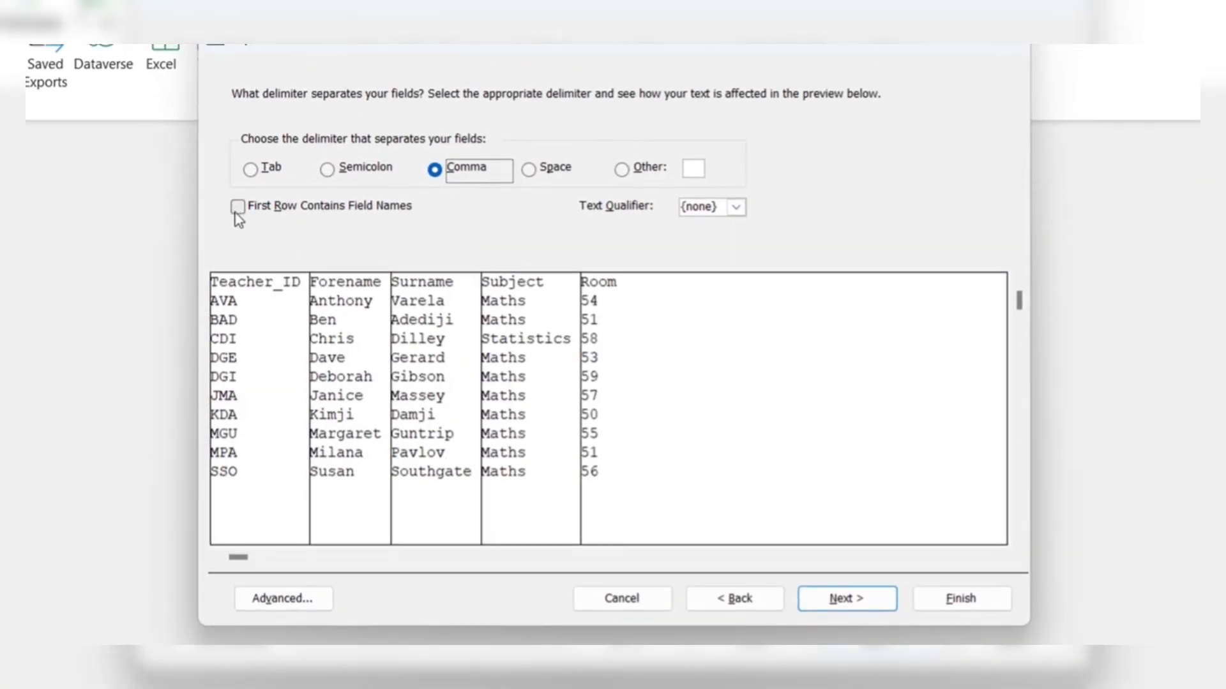
left_click(237, 207)
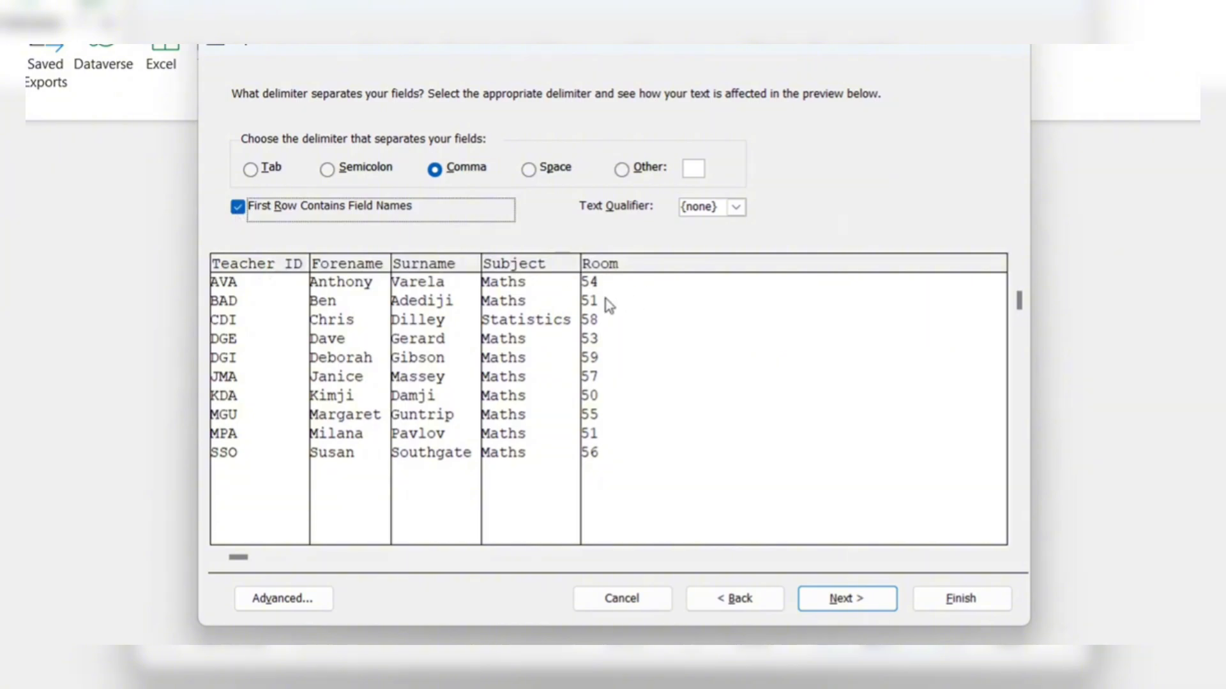
left_click(859, 605)
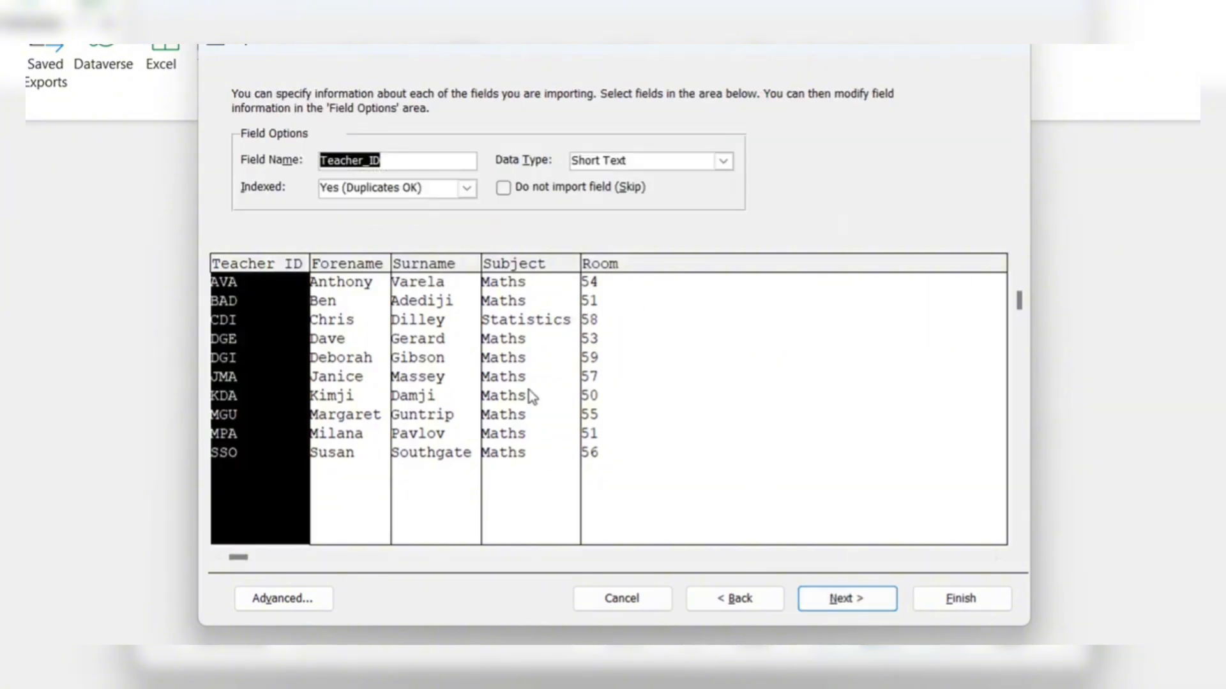
left_click(836, 602)
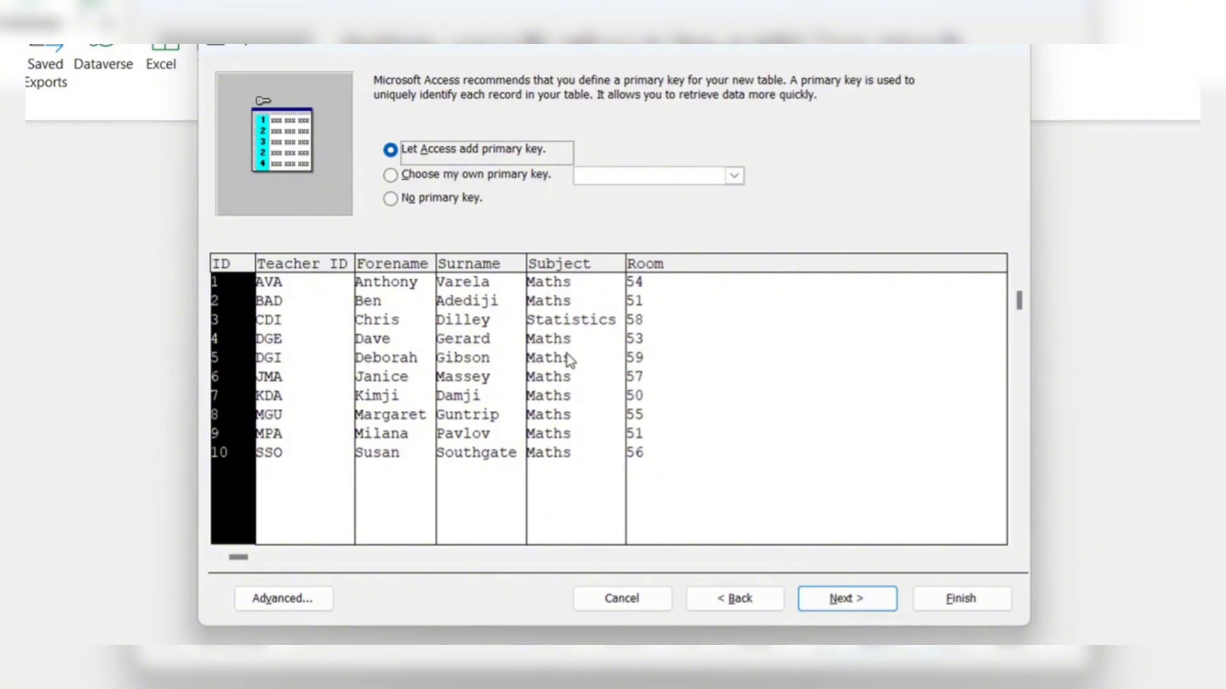
left_click(390, 176)
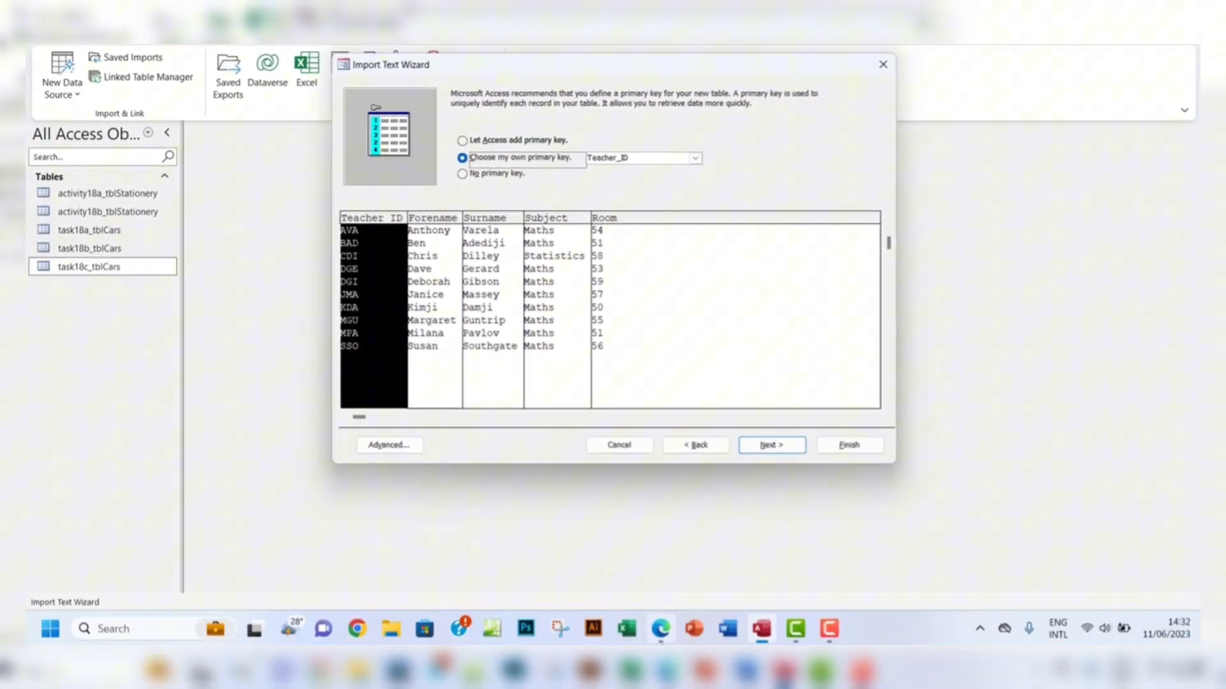
left_click(670, 638)
left_click(670, 638)
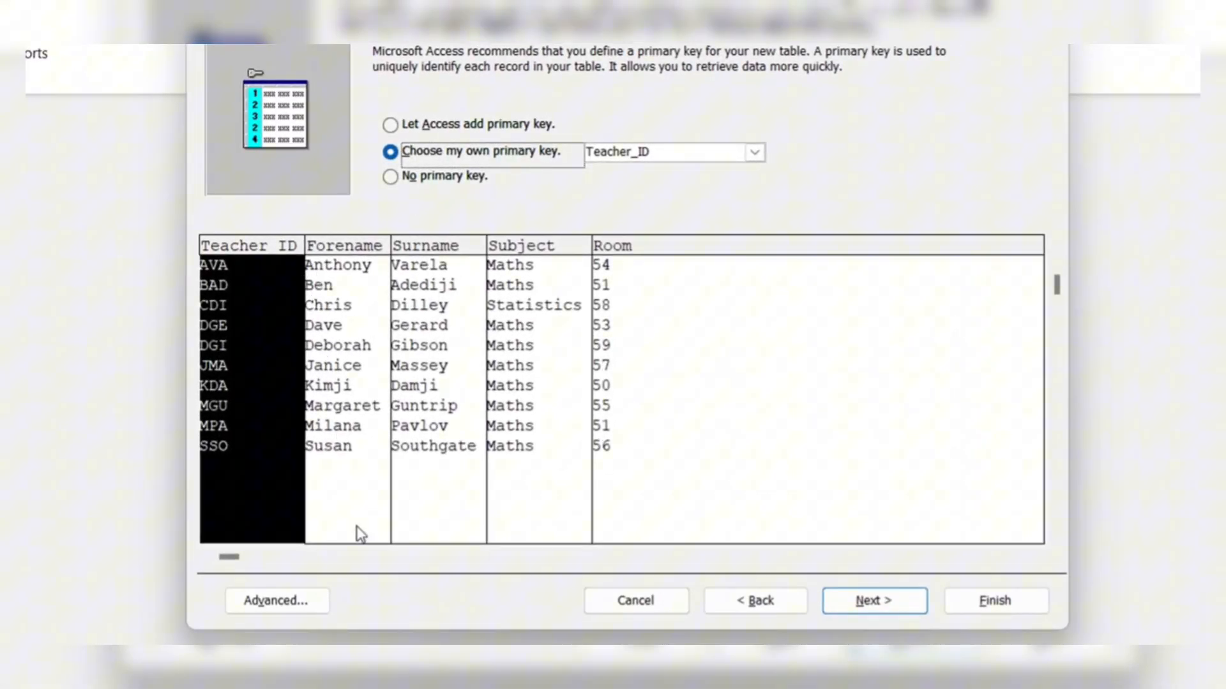
Rename the Teacher_ID field to SCode in the advanced import specification.
left_click(300, 600)
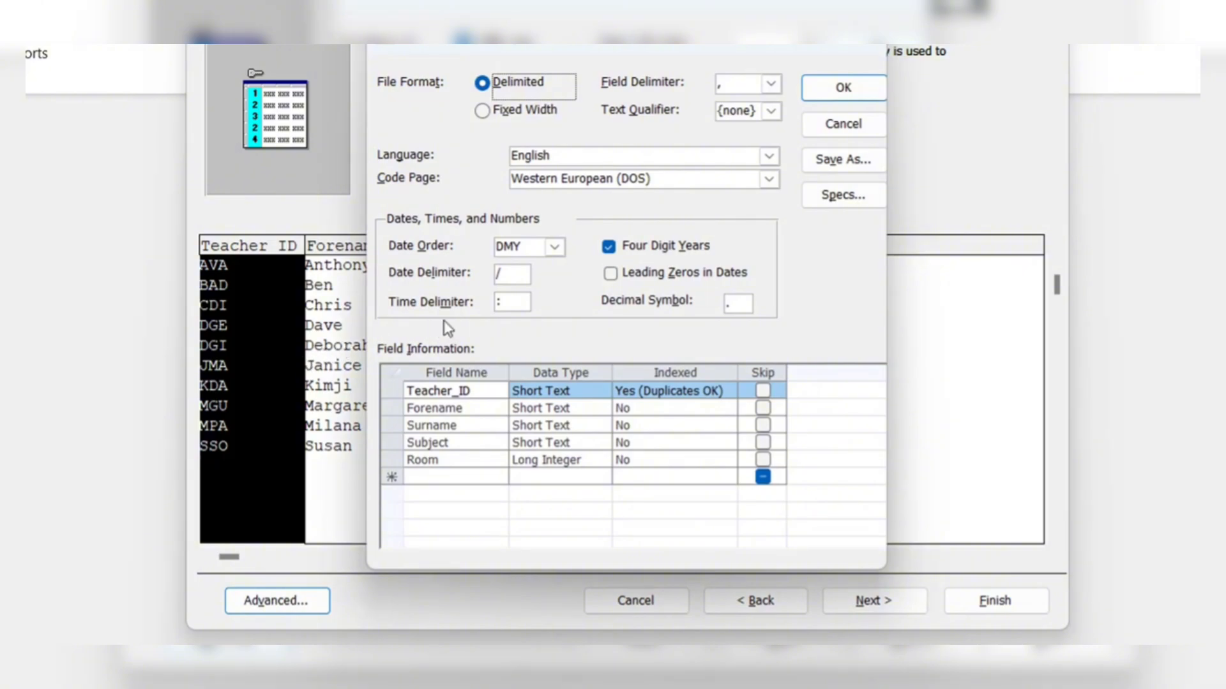
left_click(476, 392)
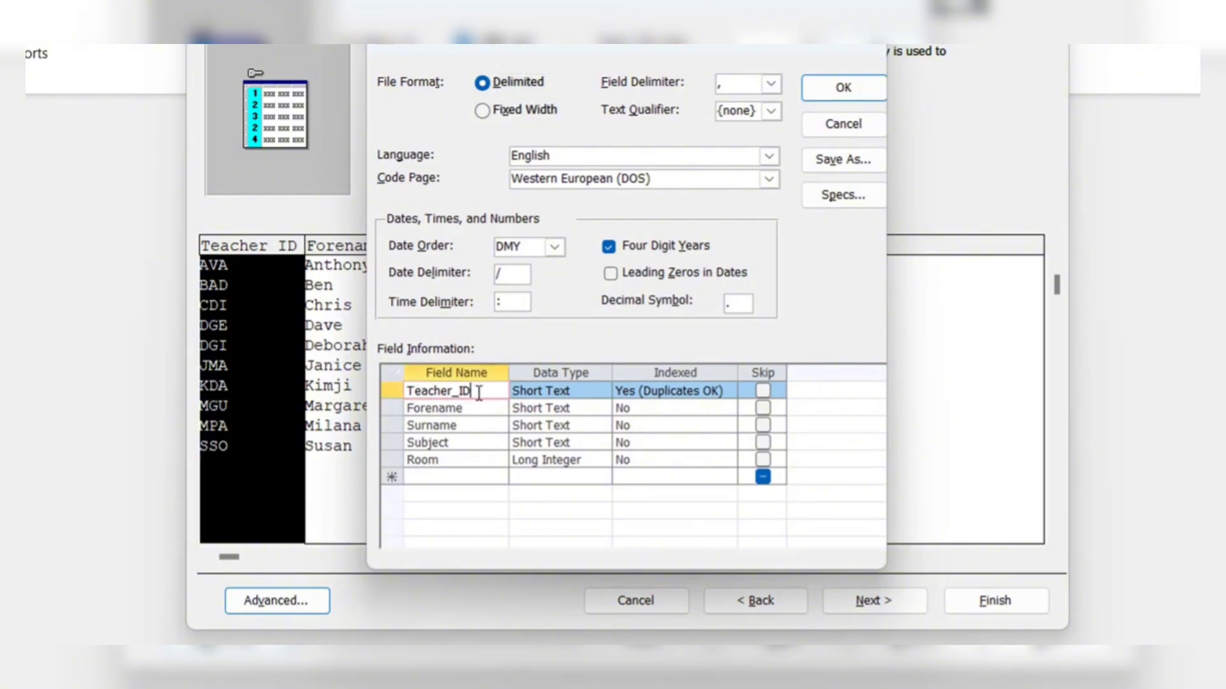
left_click_drag(479, 391, 406, 391)
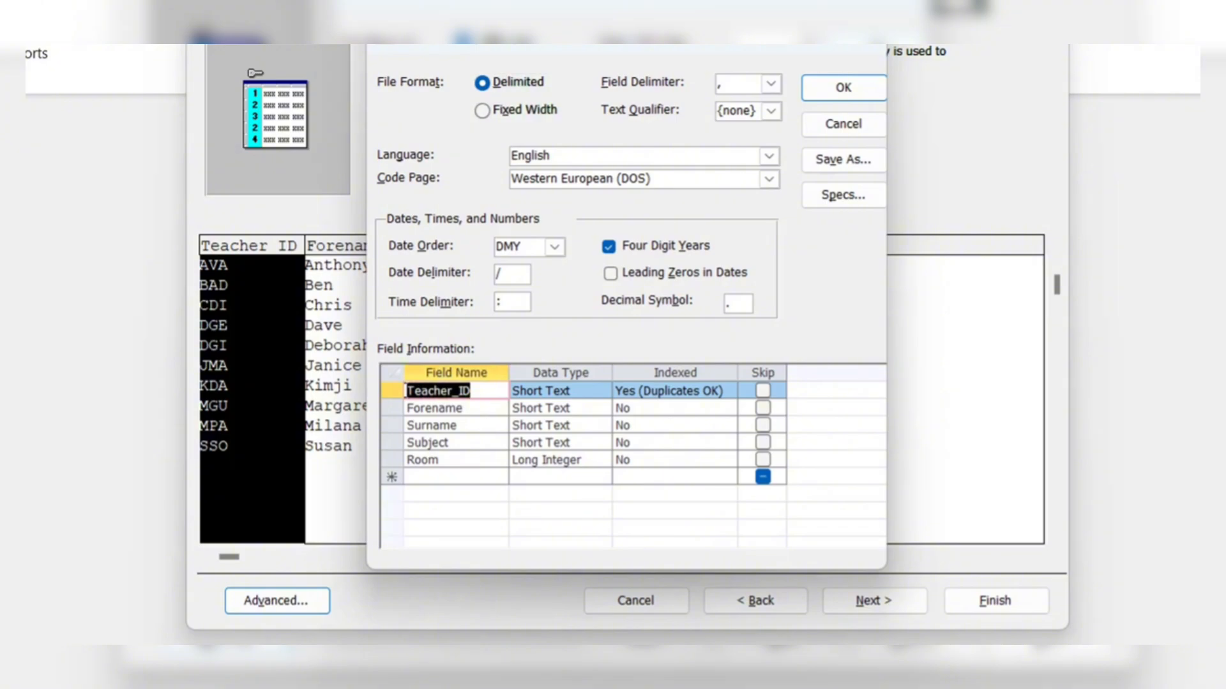
type("SCode")
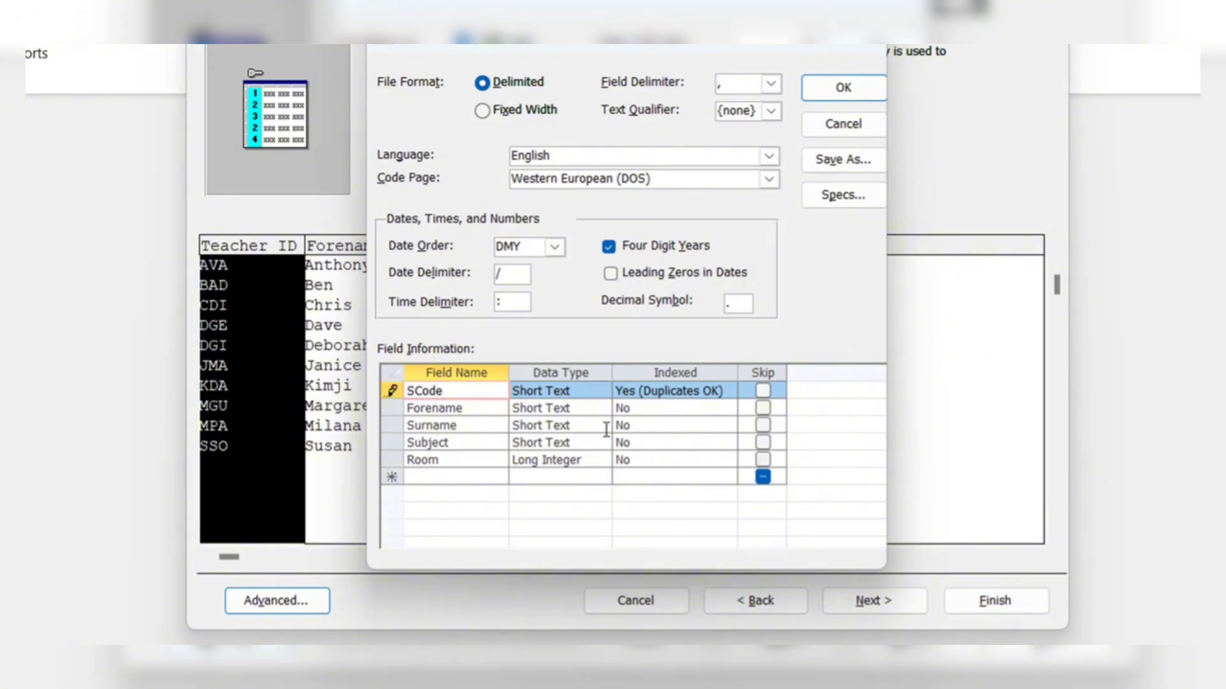
left_click(842, 87)
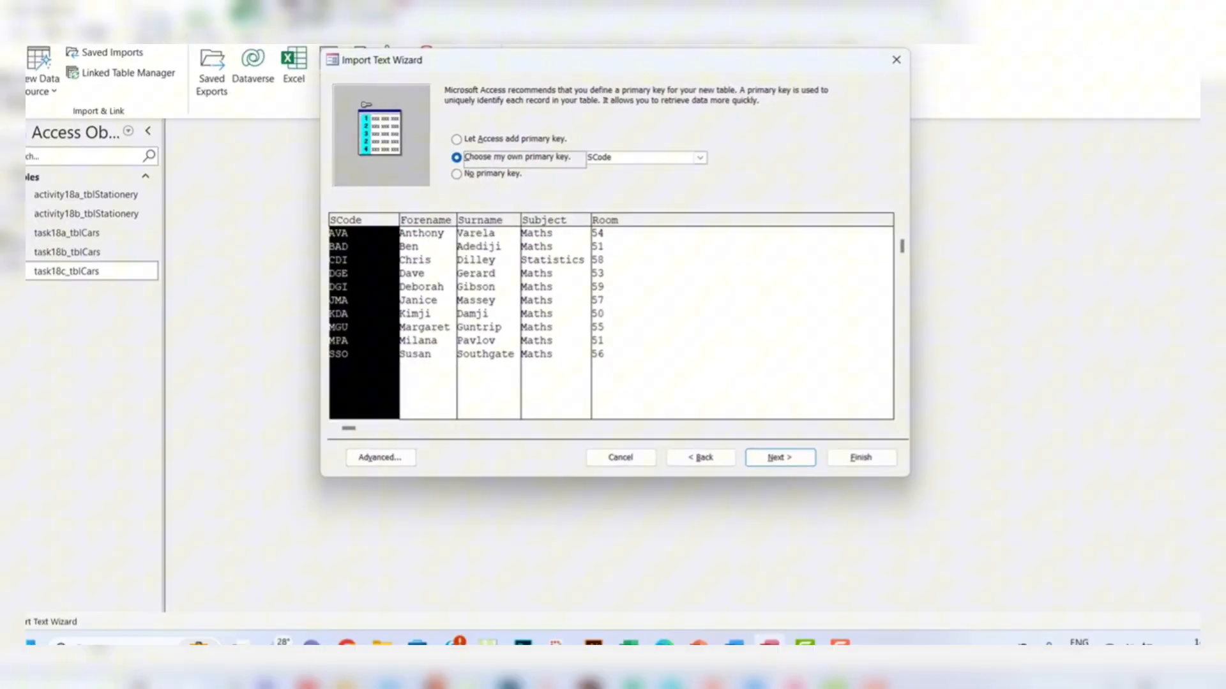
Recheck the task brief, then finish importing into the Teachers table without saving the import steps.
left_click(664, 642)
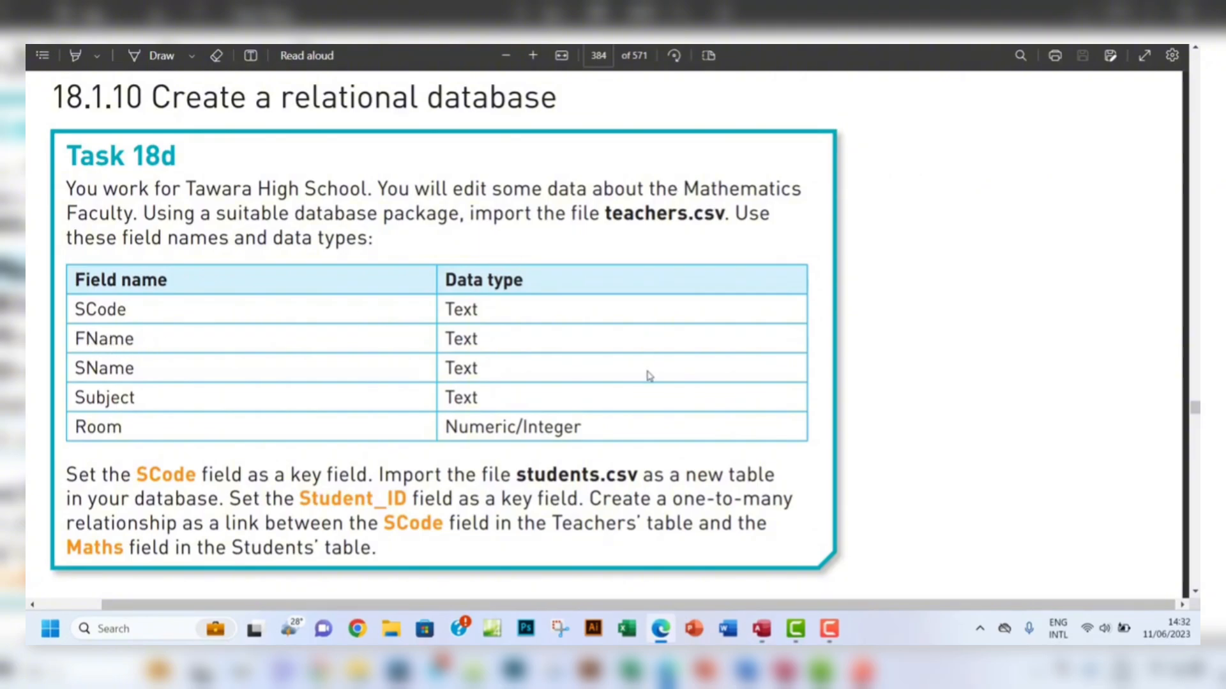
left_click(762, 629)
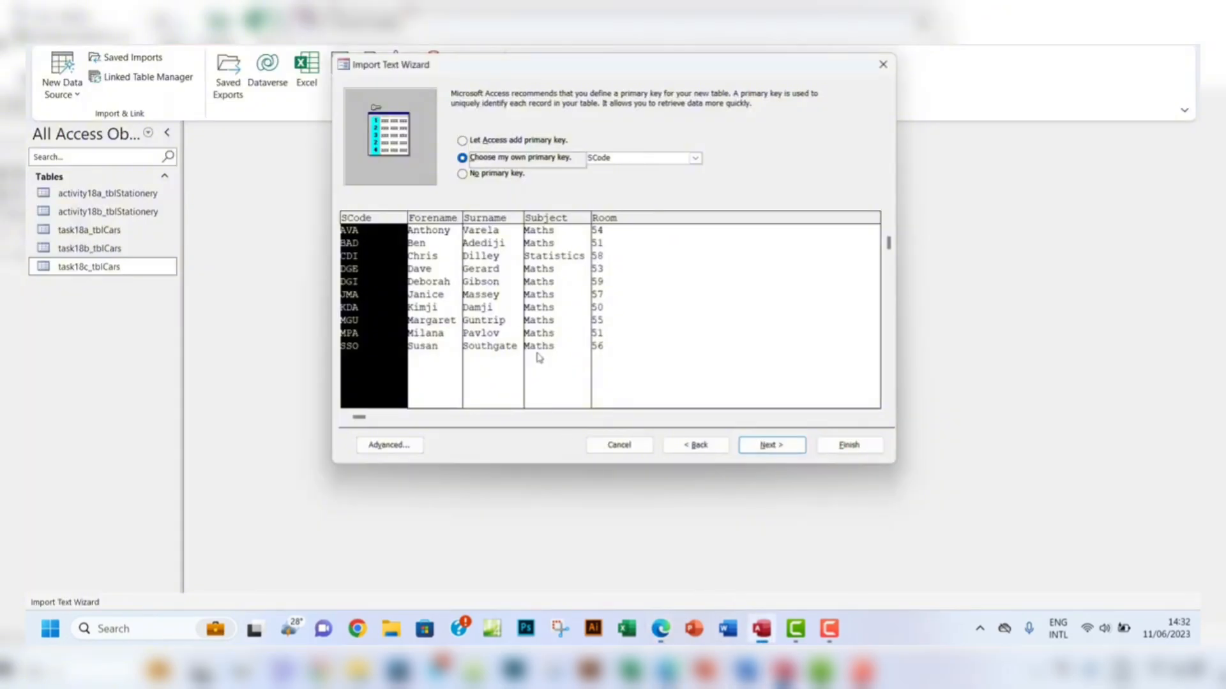
left_click(768, 447)
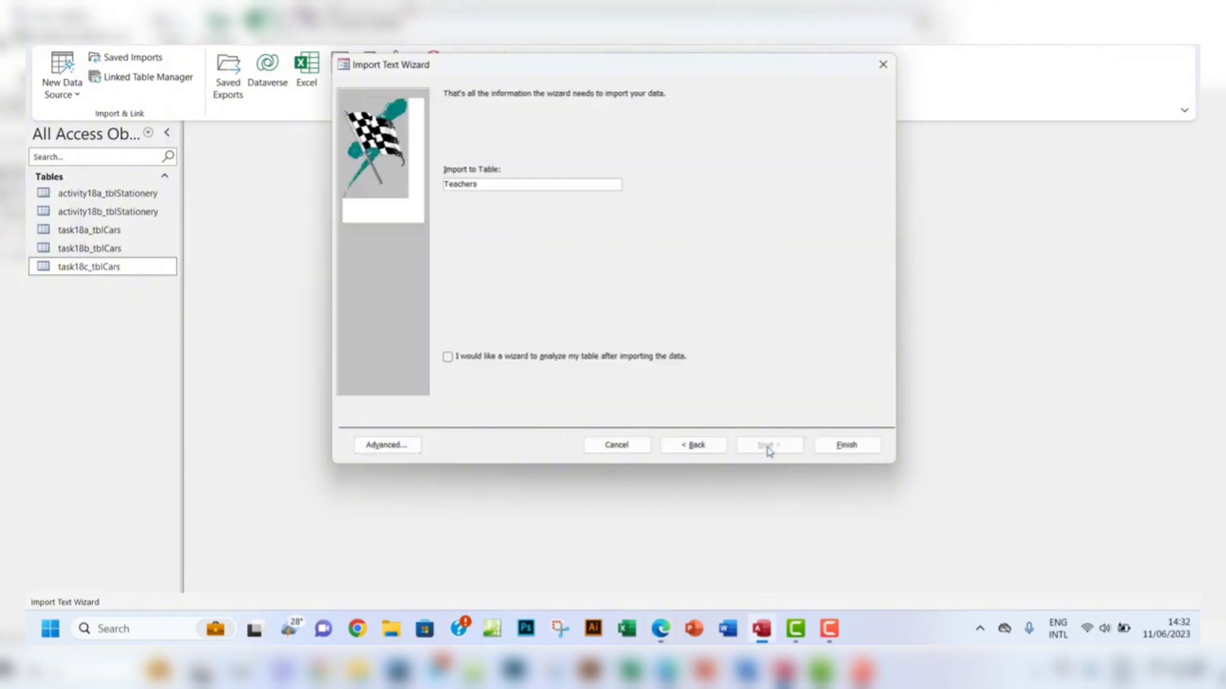
left_click(840, 449)
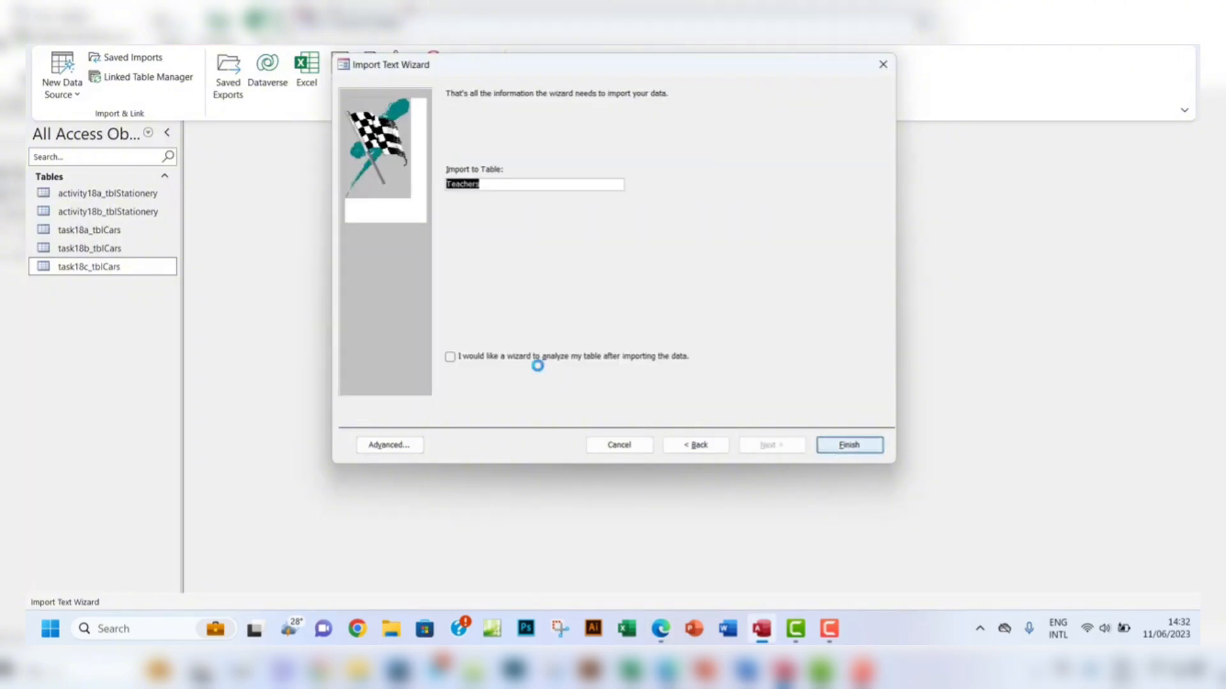
left_click(873, 492)
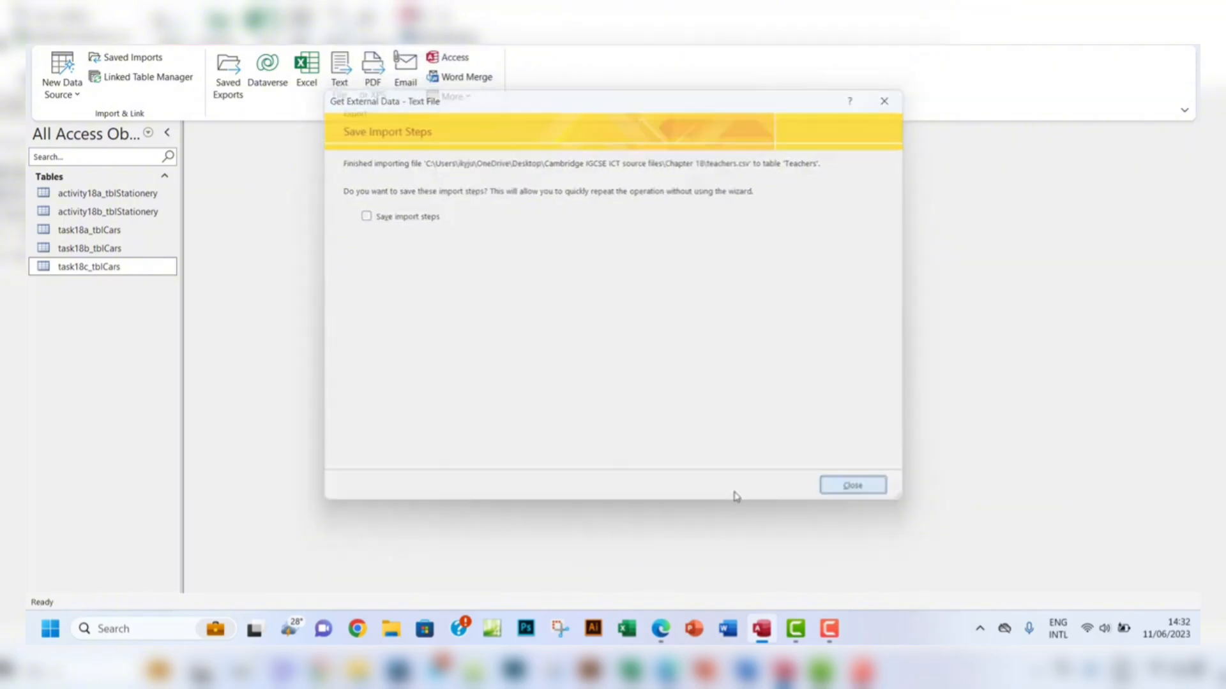
Rename the Teachers table as task18d_tblTeachers.
left_click(78, 288)
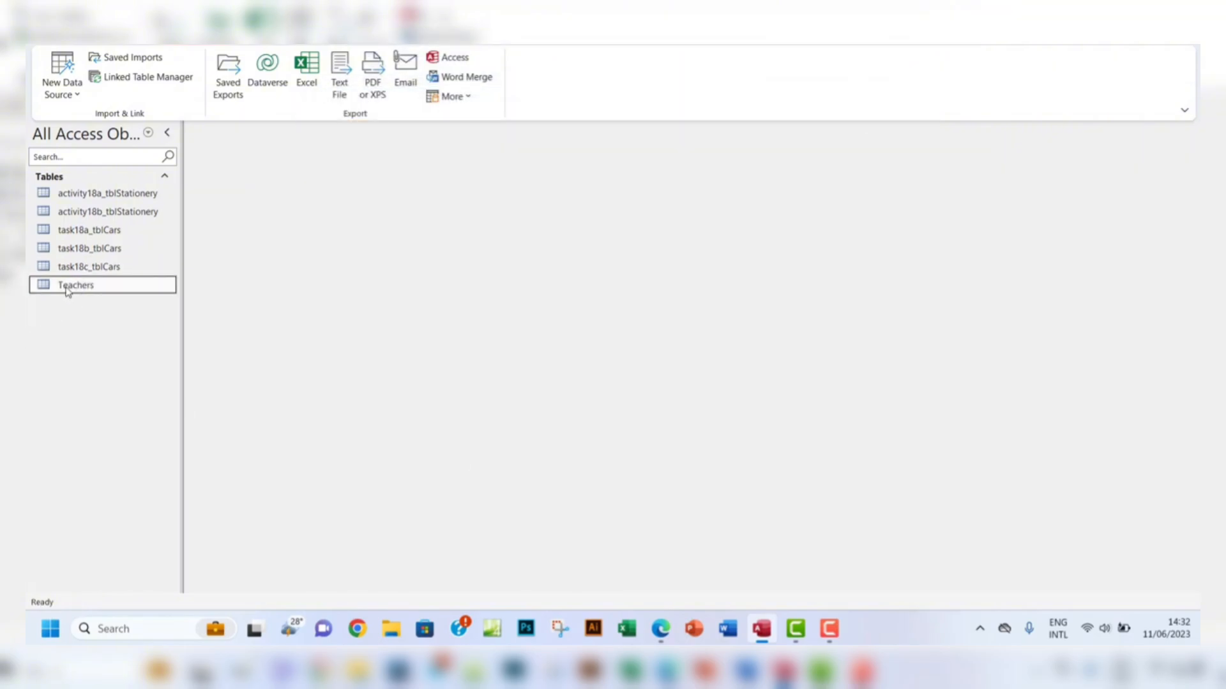
right_click(68, 288)
key("m")
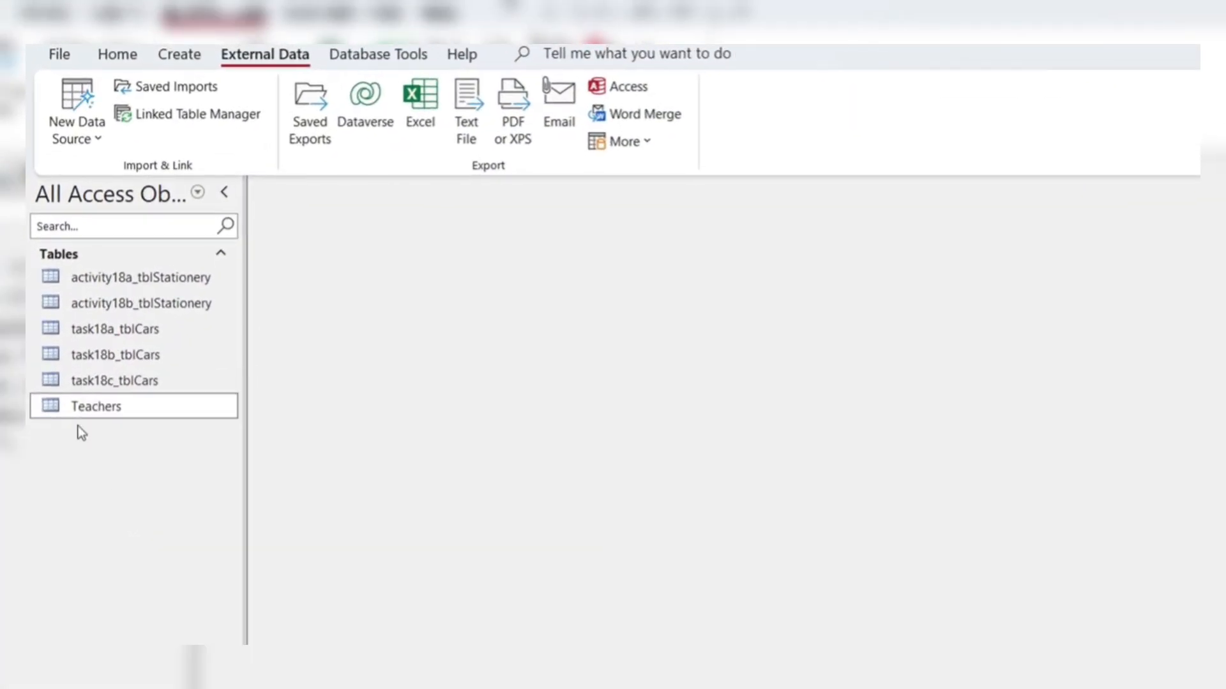
left_click(80, 407)
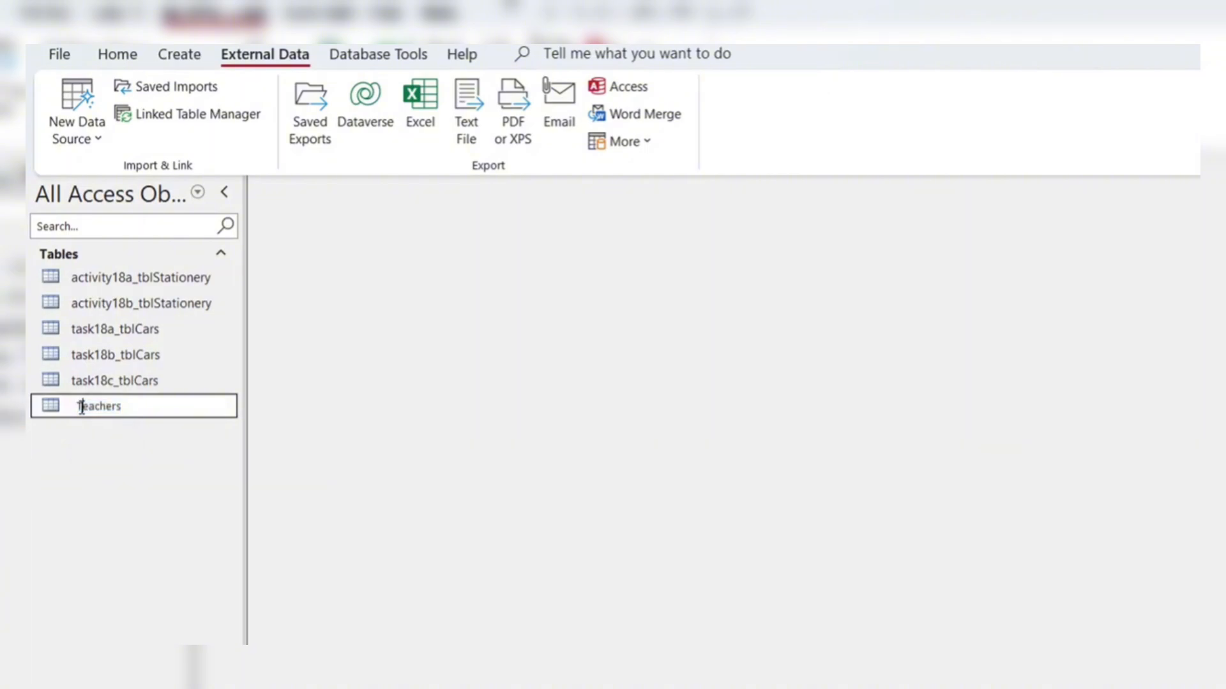
key("Home")
type("tas")
type("k18")
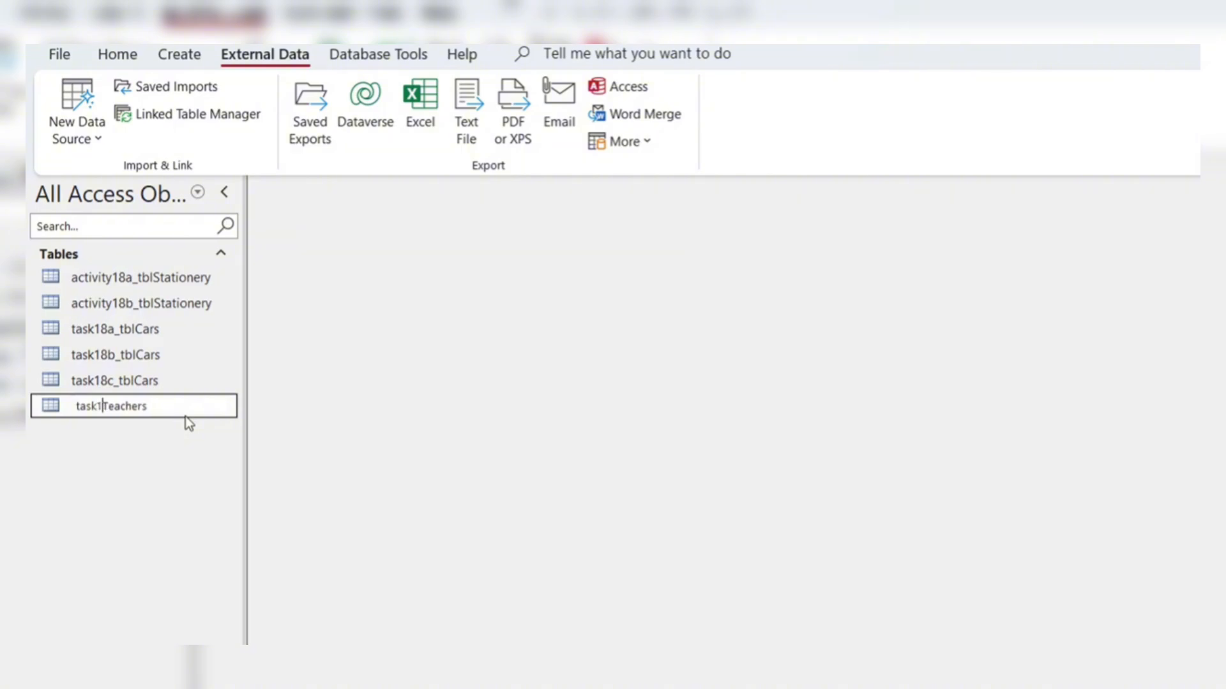
type("d_tbl")
left_click(140, 450)
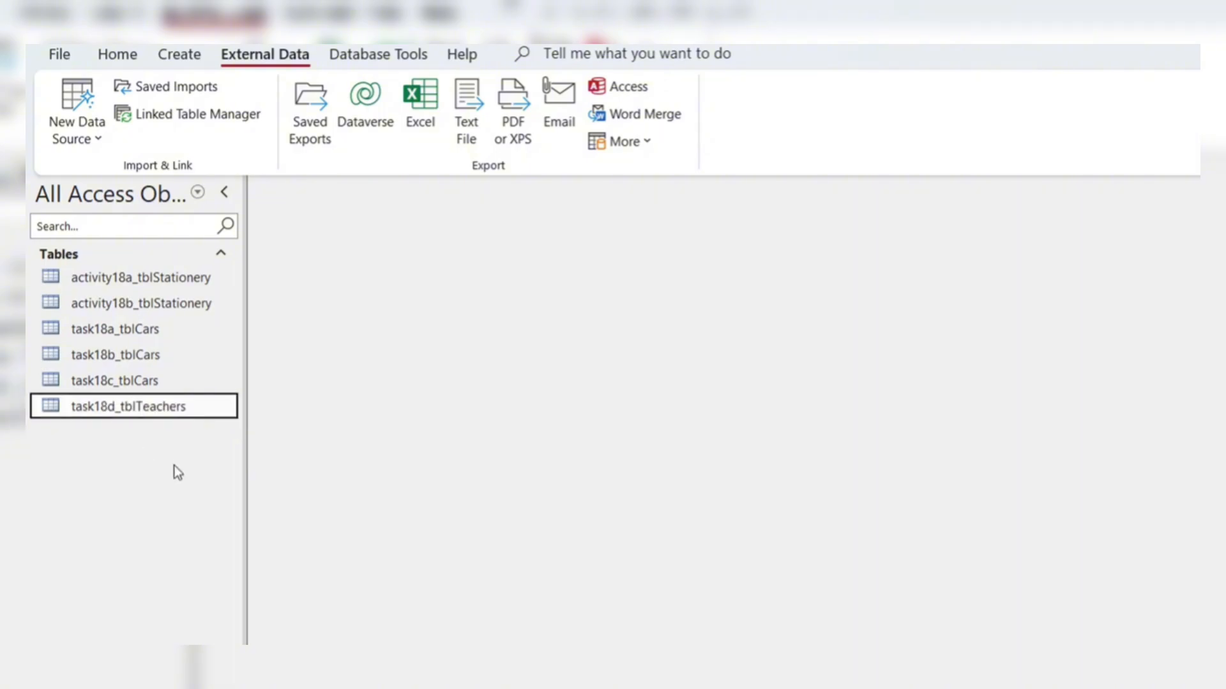
Open the task18d_tblTeachers table and switch it to Design View.
double_click(183, 418)
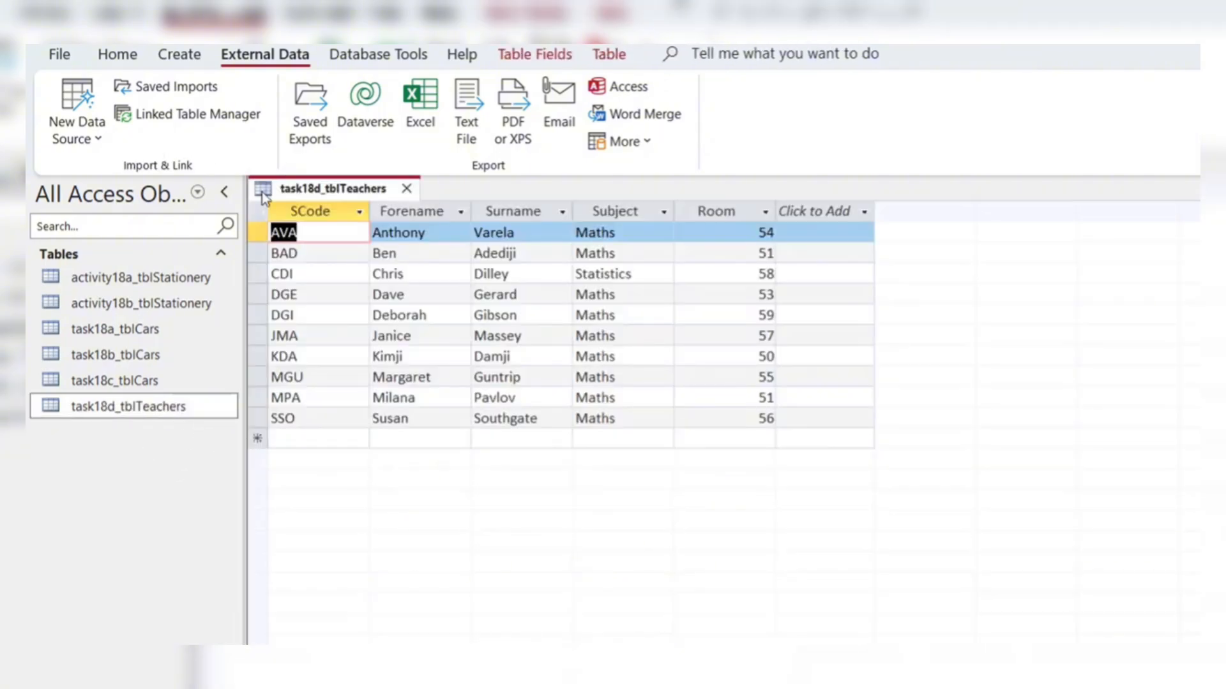
right_click(294, 188)
left_click(360, 301)
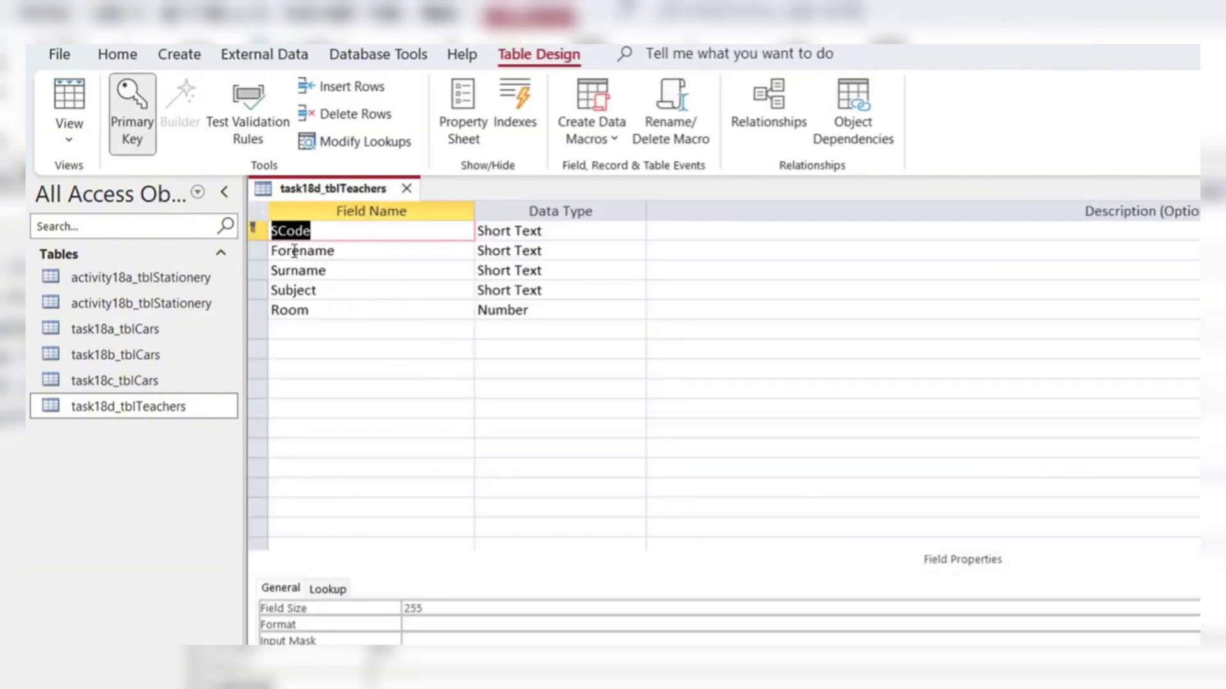
Rename the Forename field to FName and the Surname field to SName in the teachers table design.
left_click_drag(306, 250, 280, 253)
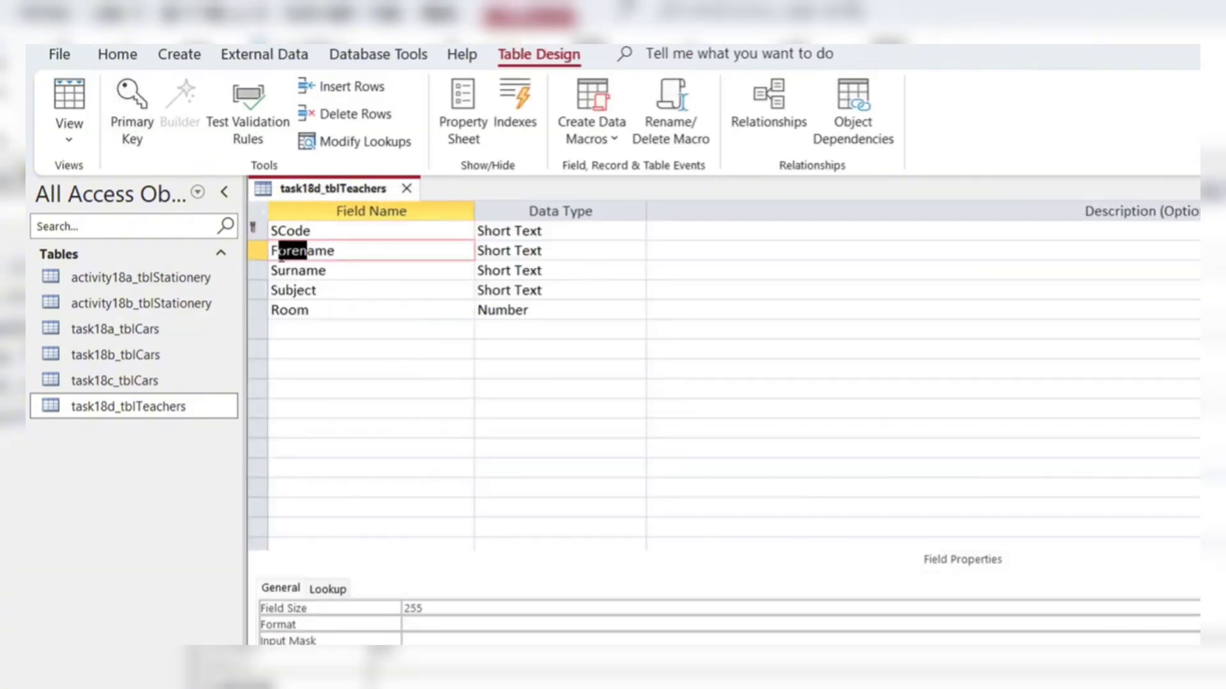
type("N")
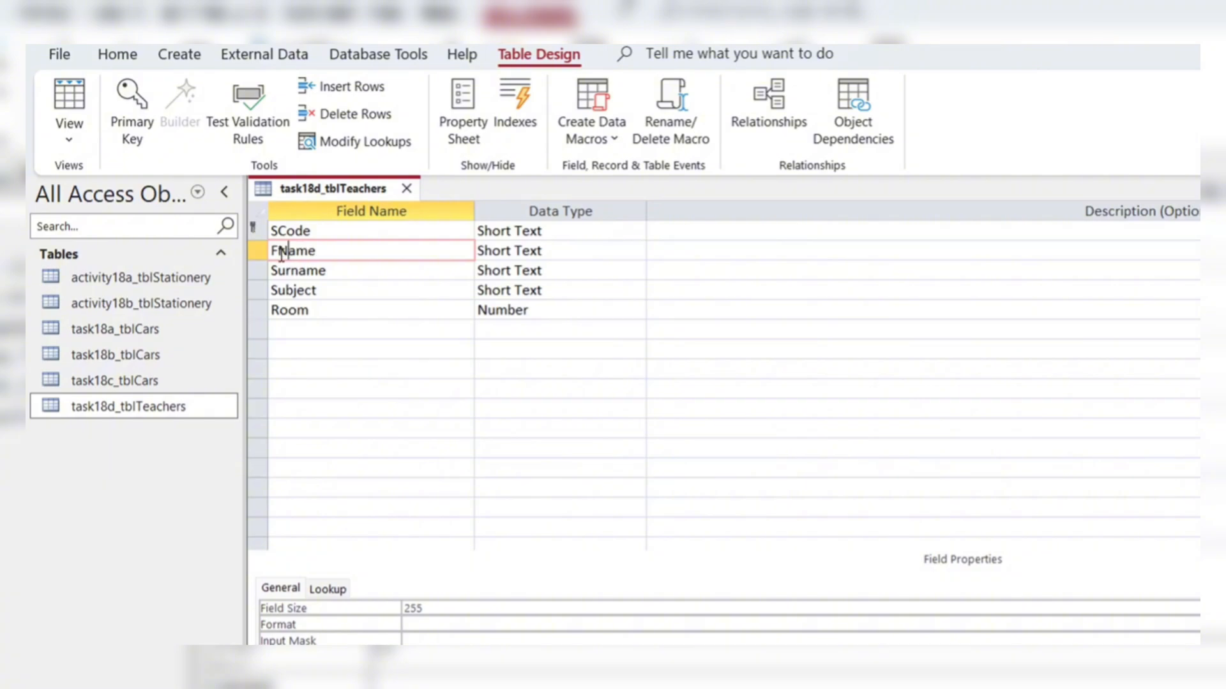
left_click(301, 273)
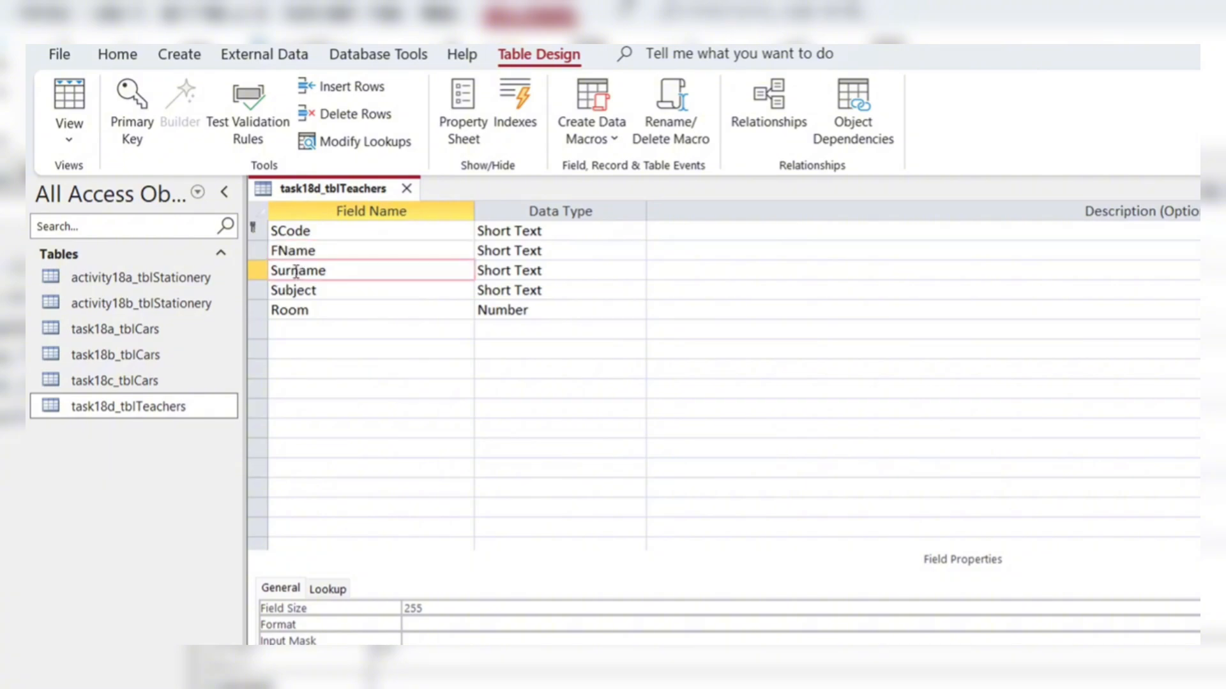
left_click_drag(298, 271, 279, 272)
type("N")
Check the Room field's data type and field size, then save and close the task18d_tblTeachers table.
left_click(495, 311)
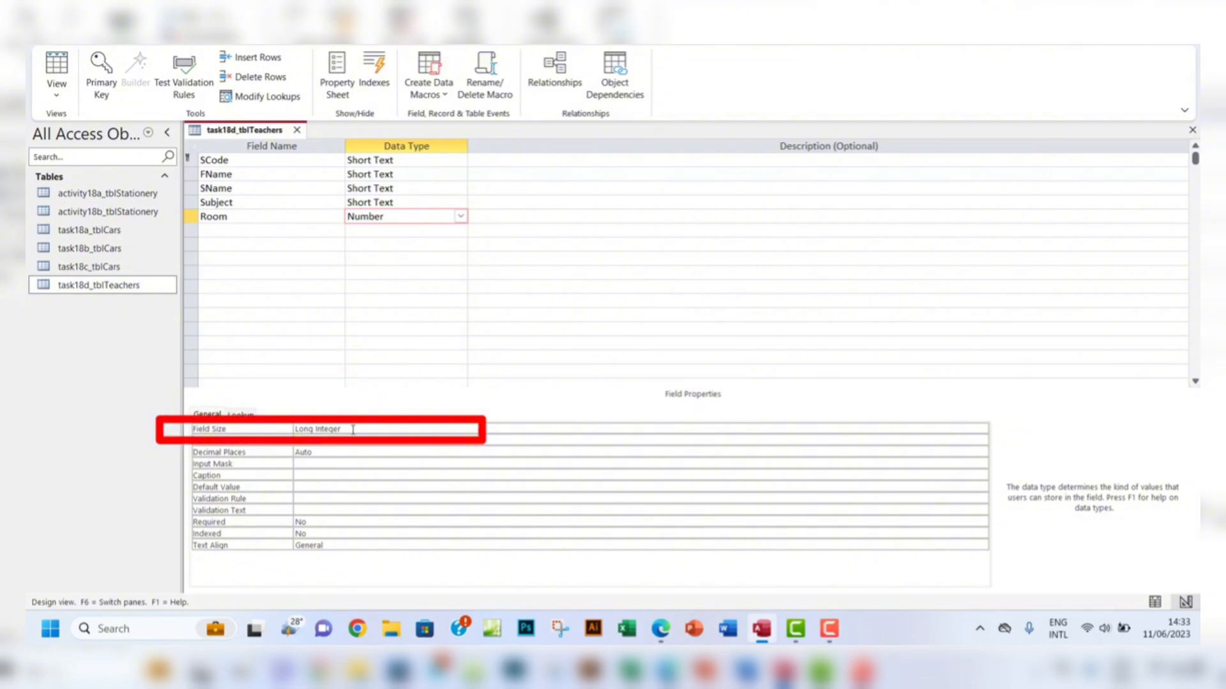
right_click(249, 133)
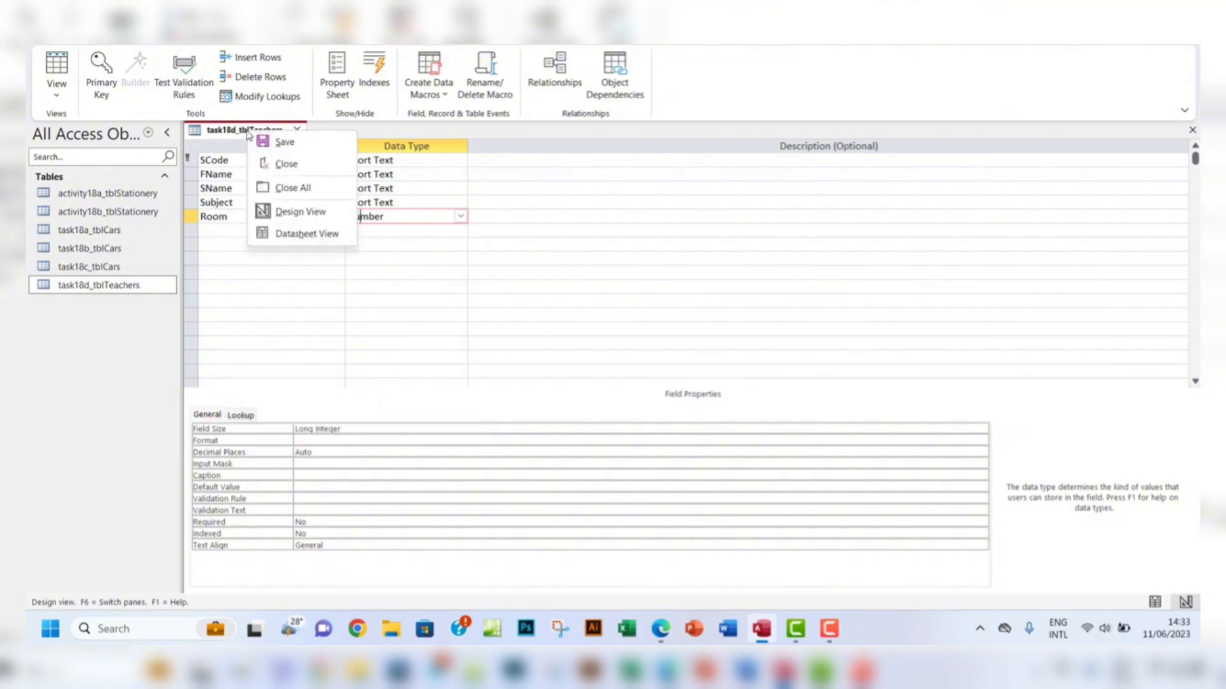
left_click(280, 147)
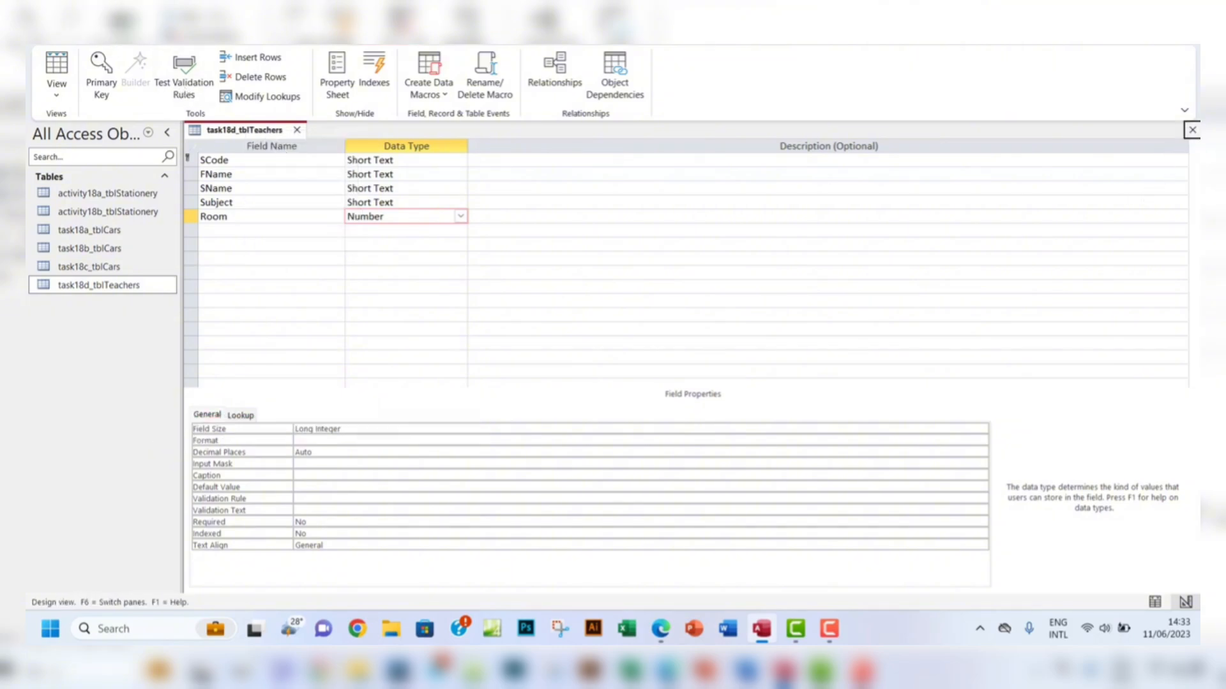
left_click(1191, 129)
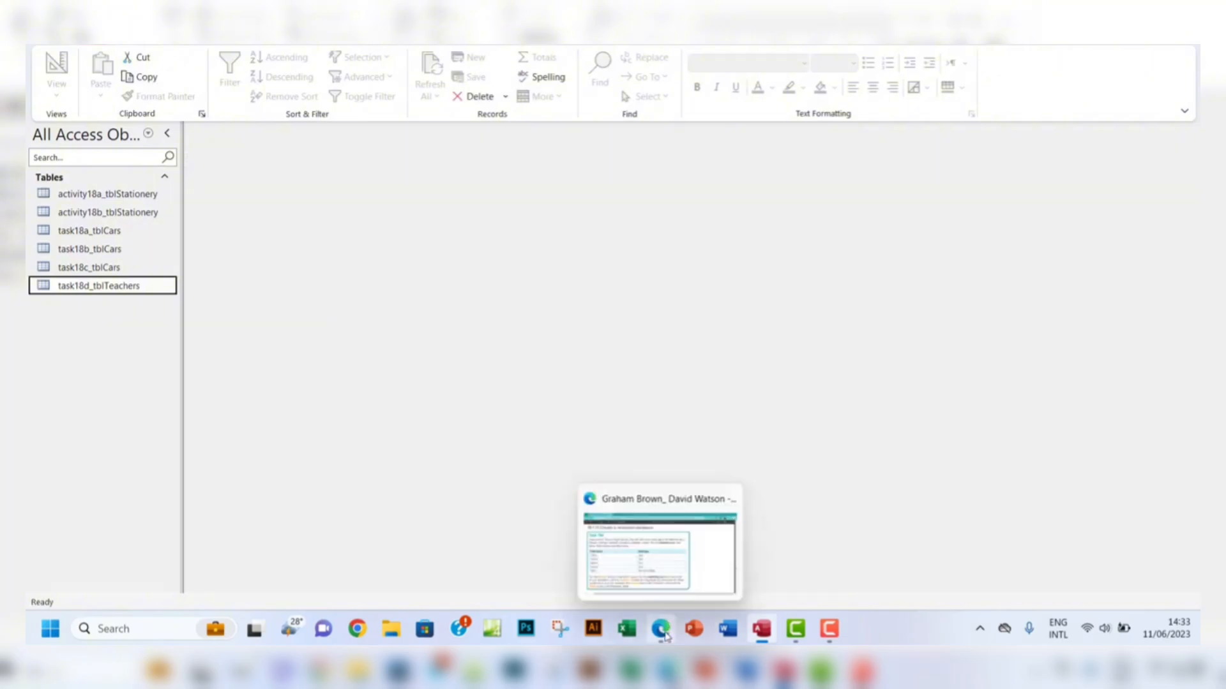
Reread the key field instruction in the task brief and check the primary key in the design of task18d_tblTeachers.
left_click(665, 632)
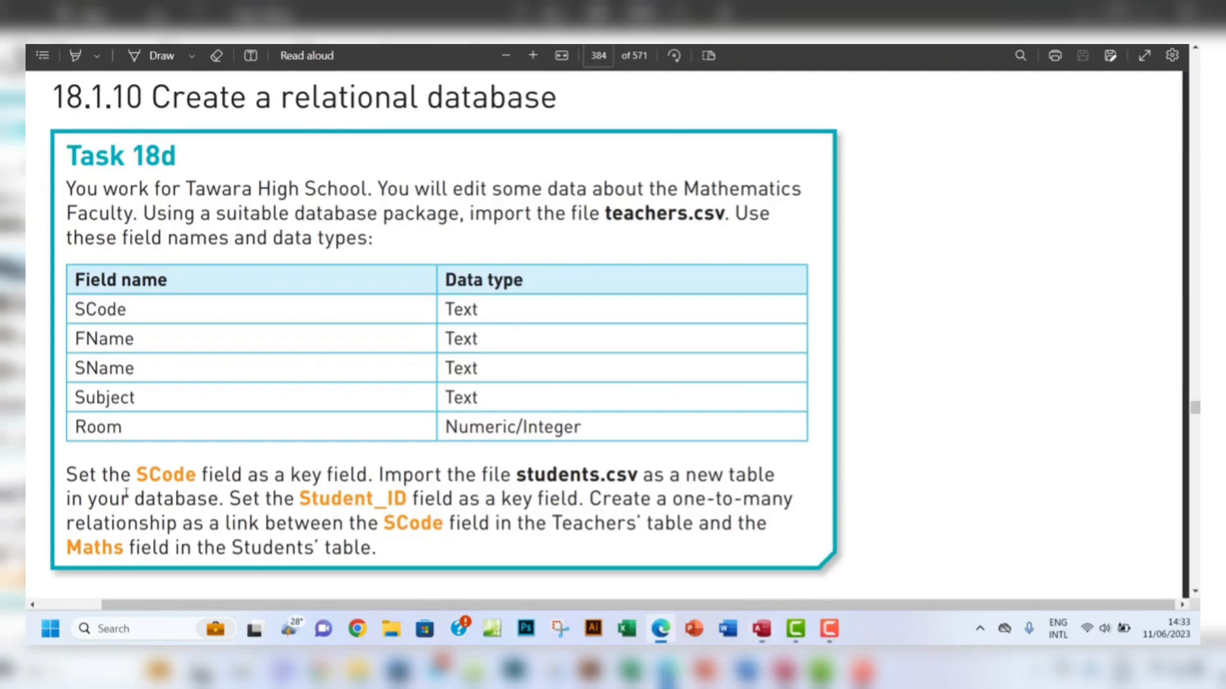
left_click_drag(66, 473, 365, 474)
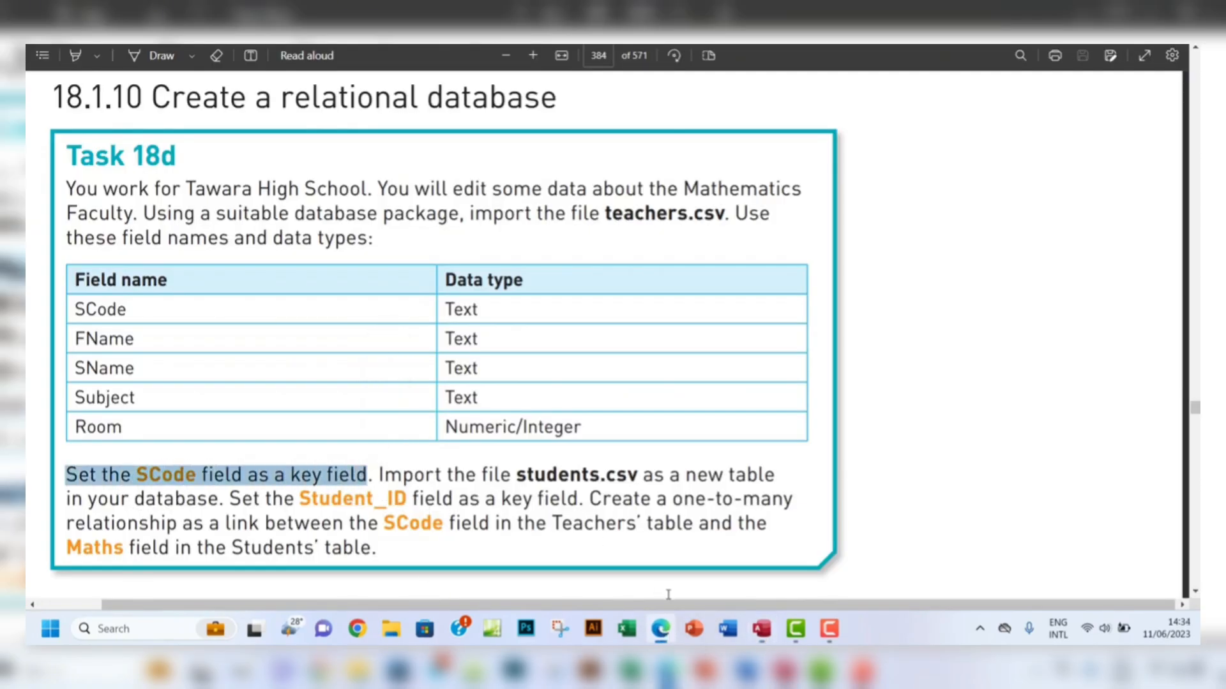
left_click(761, 629)
double_click(94, 289)
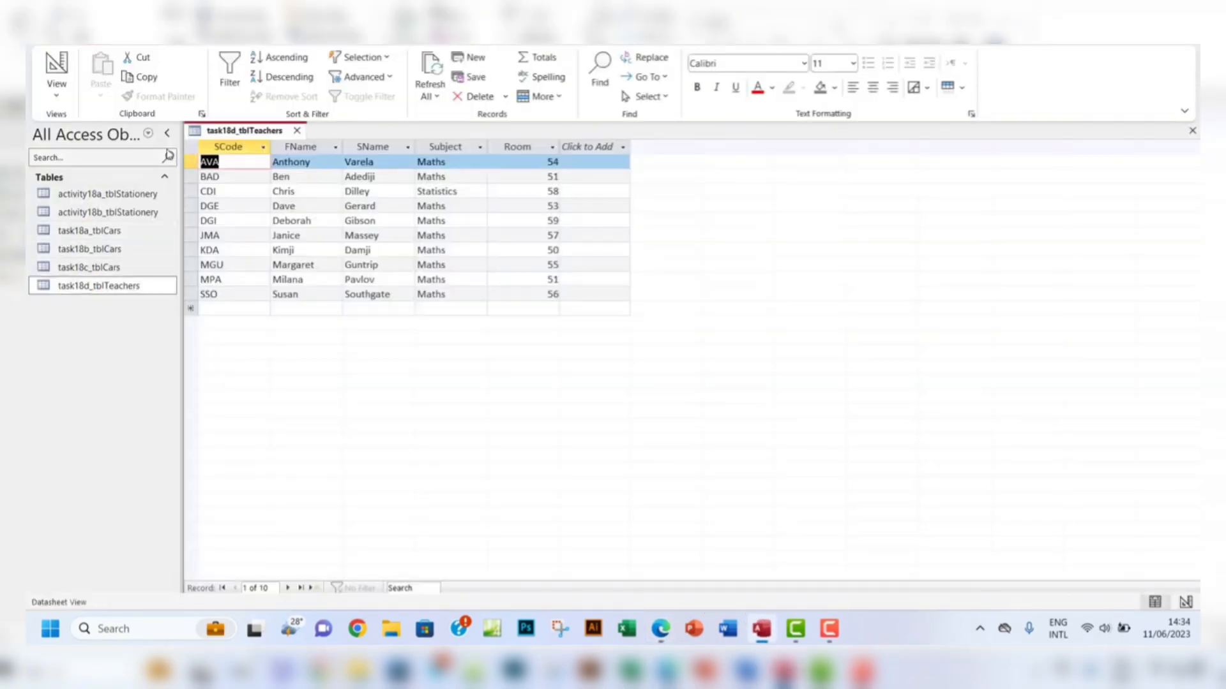
right_click(222, 131)
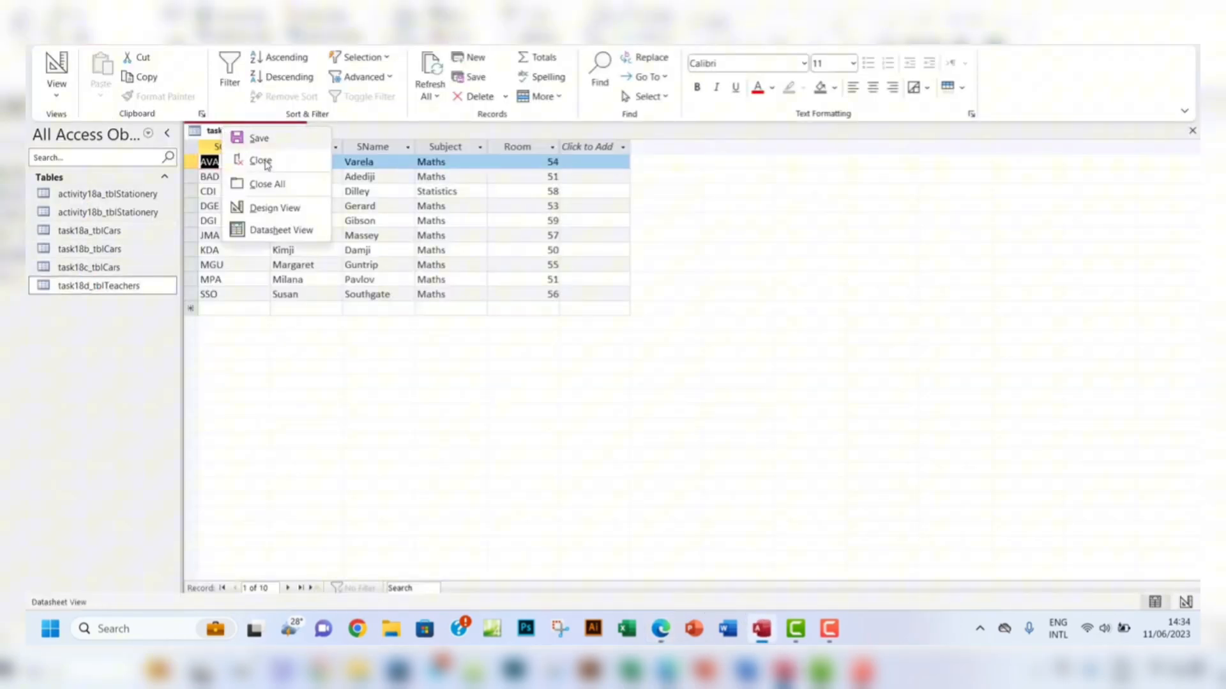
left_click(265, 208)
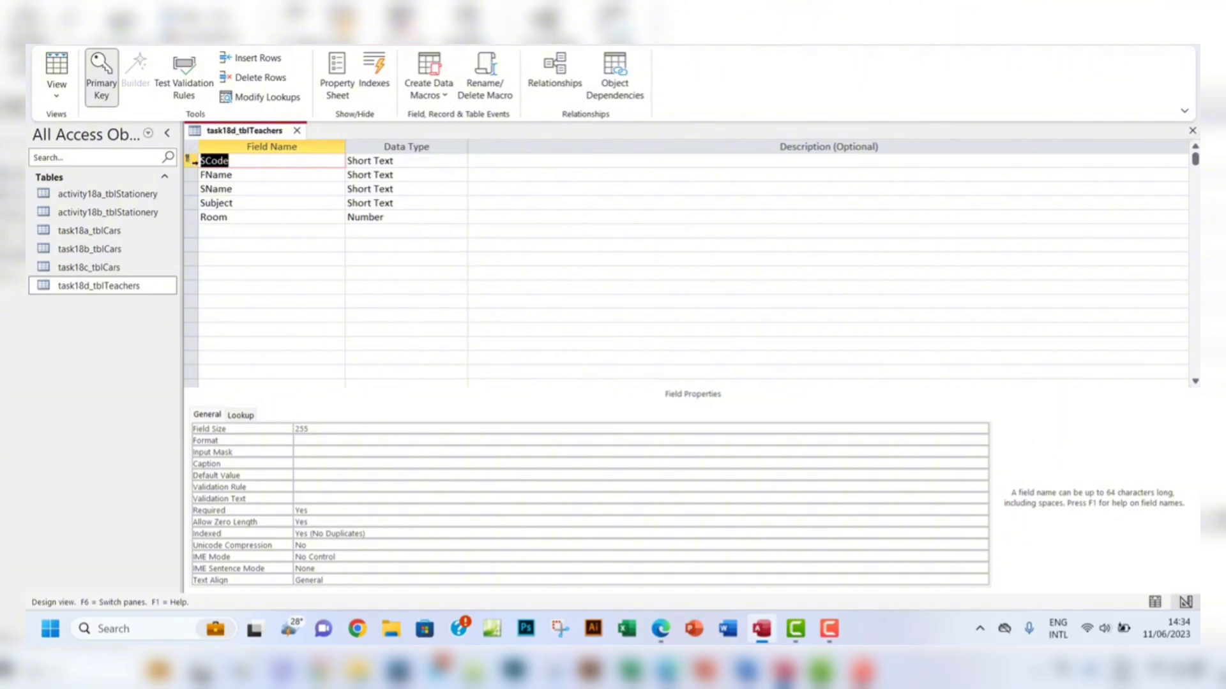
left_click(1191, 130)
Recheck the task brief, then start a text file import of students.csv from the Chapter 18 folder into a new table.
left_click(661, 629)
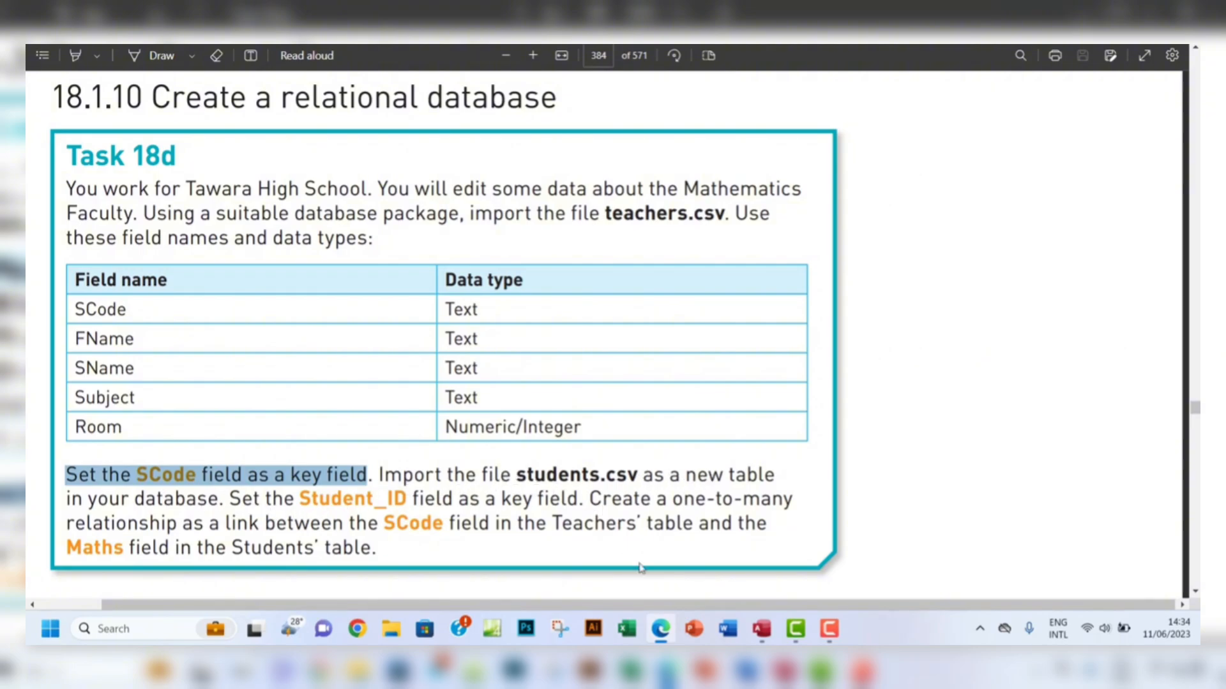
left_click(762, 628)
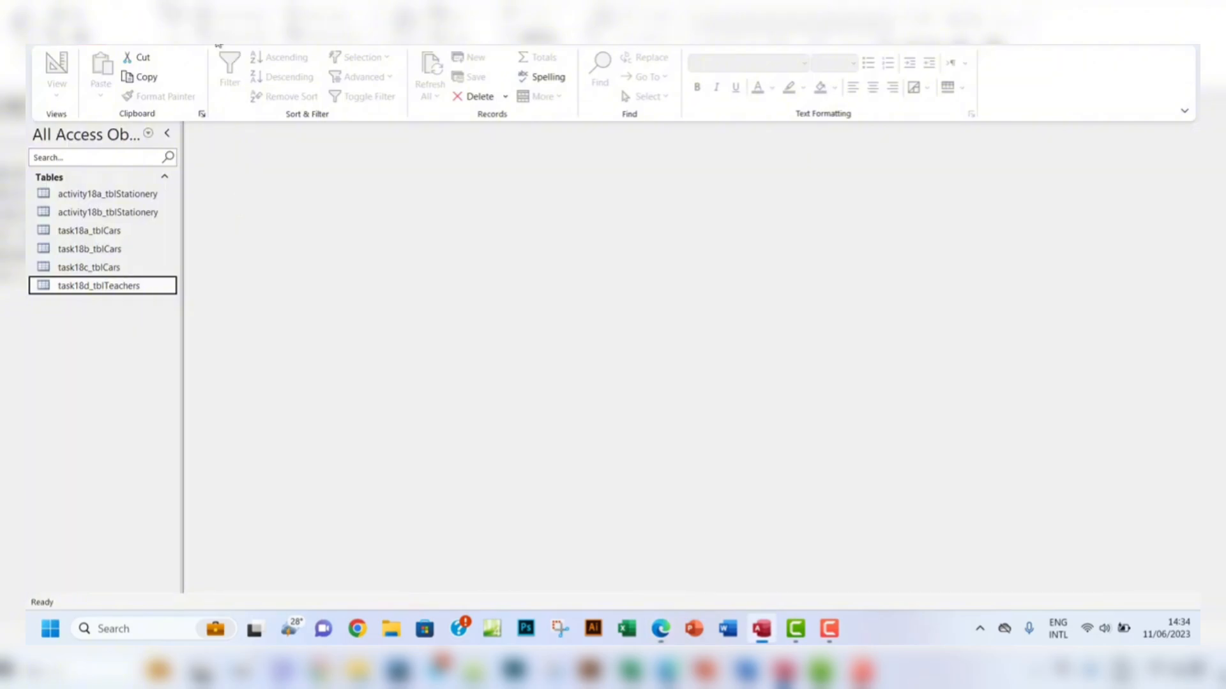
left_click(196, 34)
left_click(75, 95)
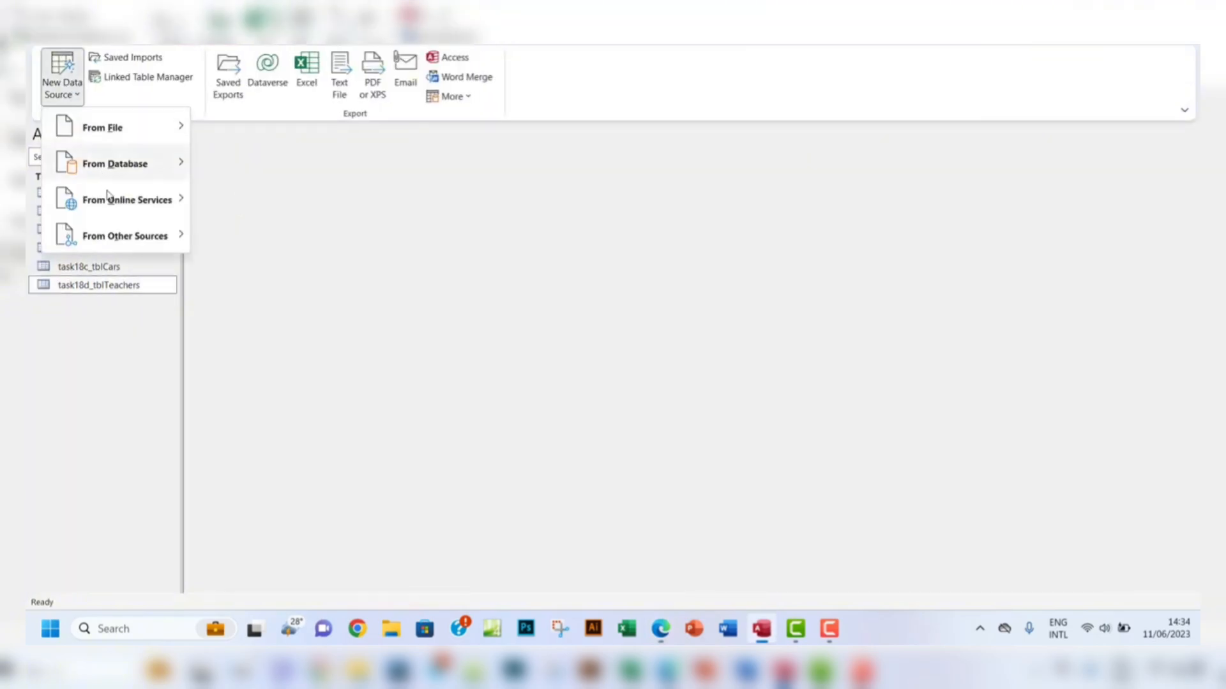
mouse_move(139, 136)
left_click(249, 237)
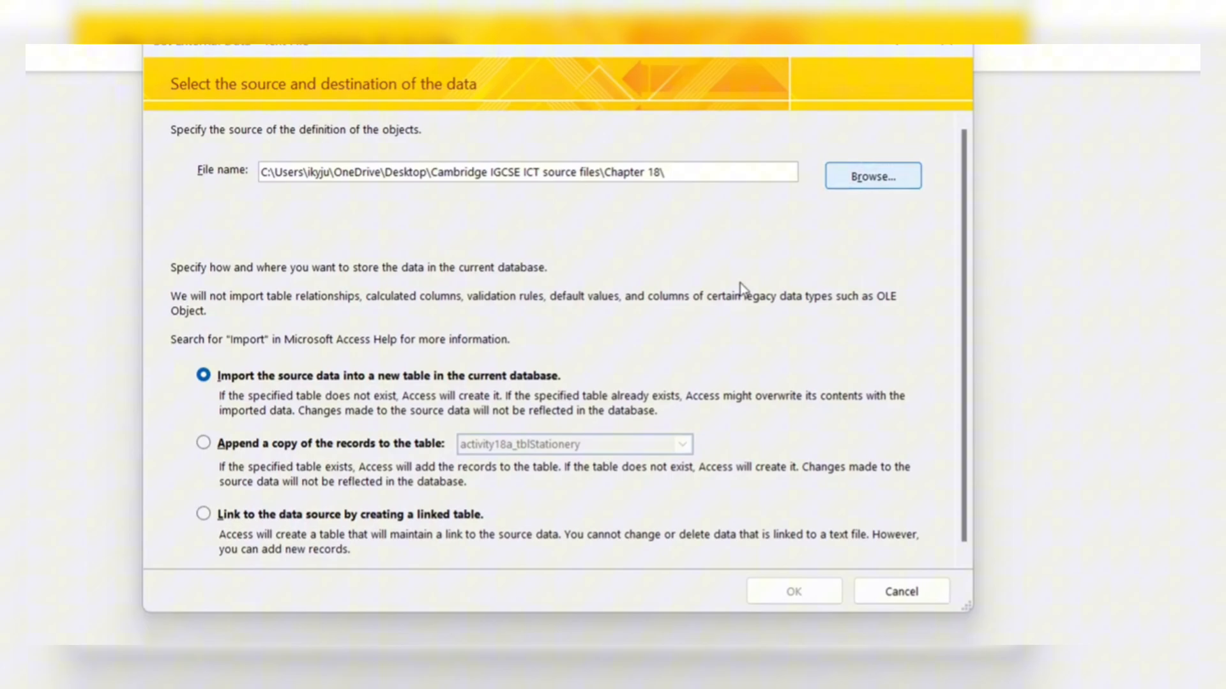
left_click(872, 176)
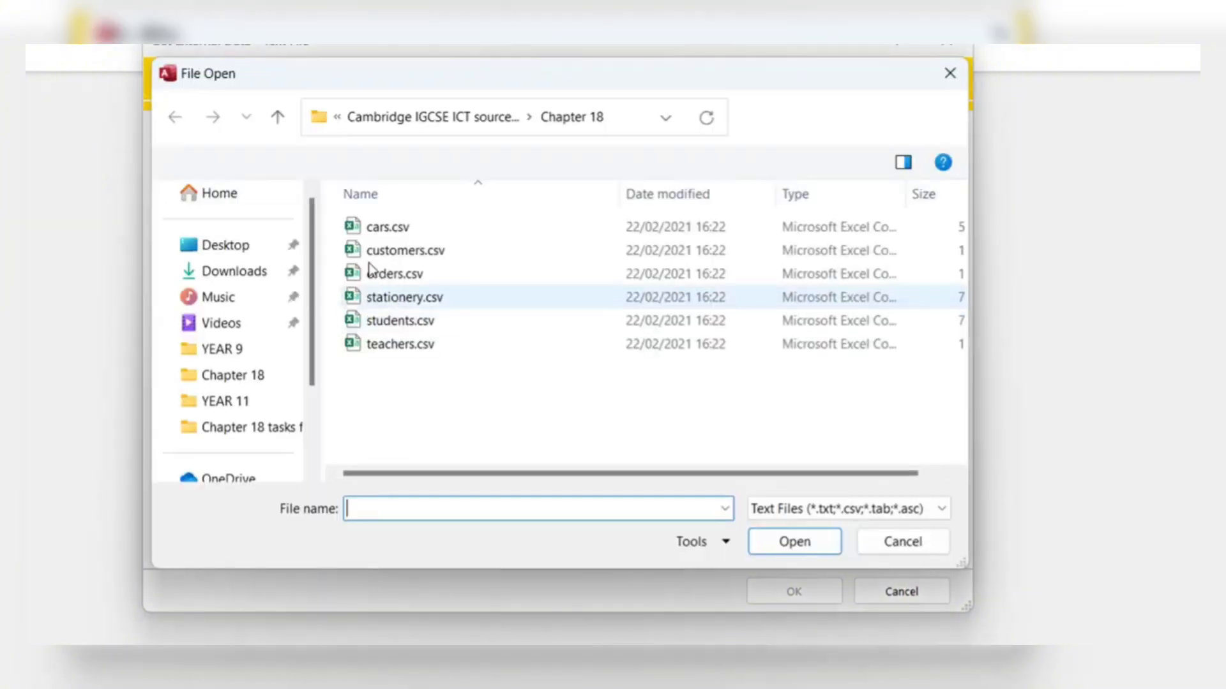
left_click(401, 320)
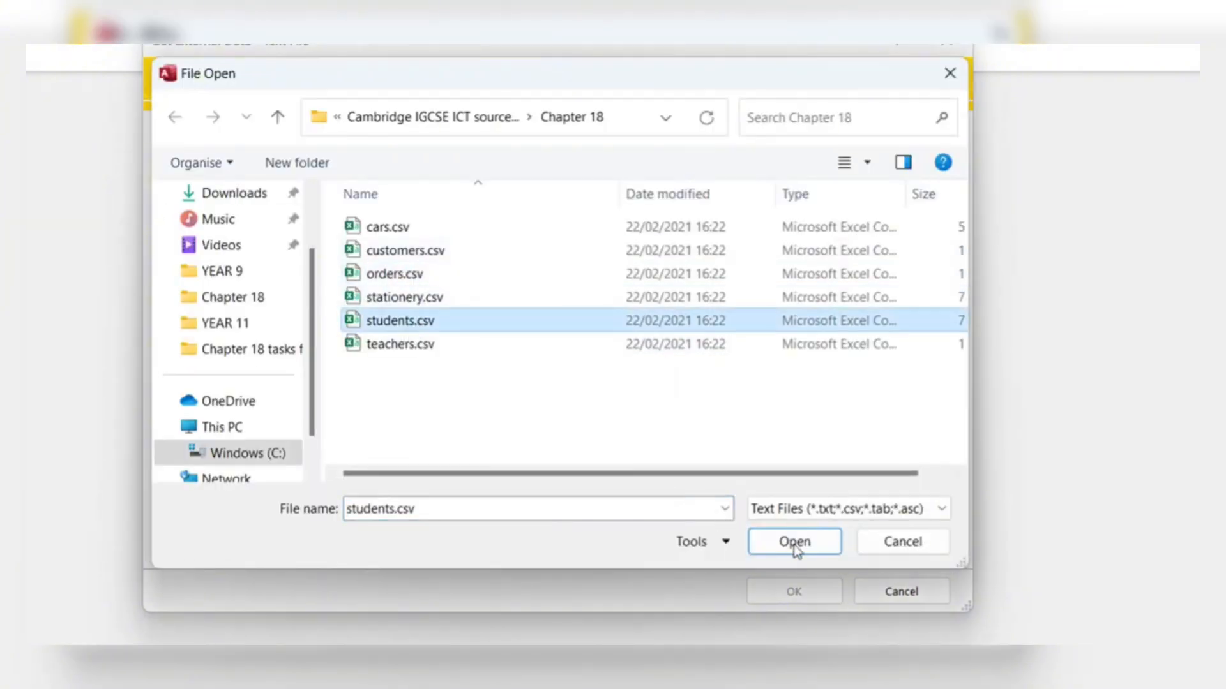
left_click(794, 543)
left_click(815, 591)
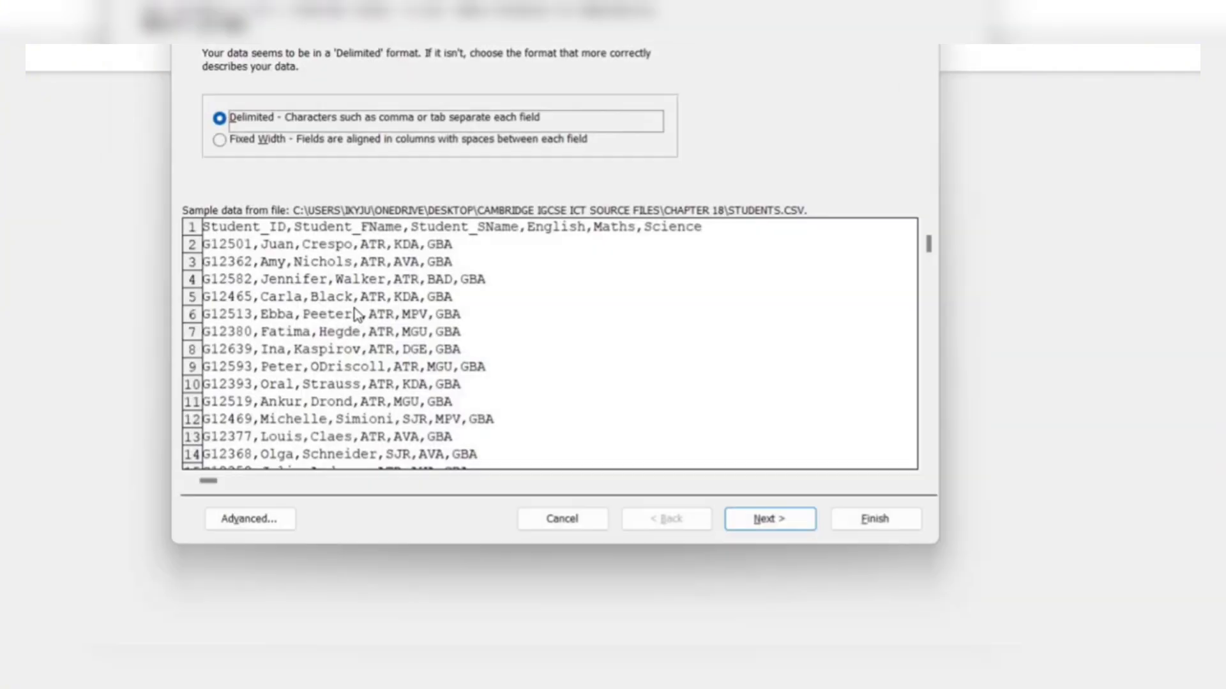
Import the data as comma-delimited with the first row as field names, keeping the default field options.
left_click(825, 533)
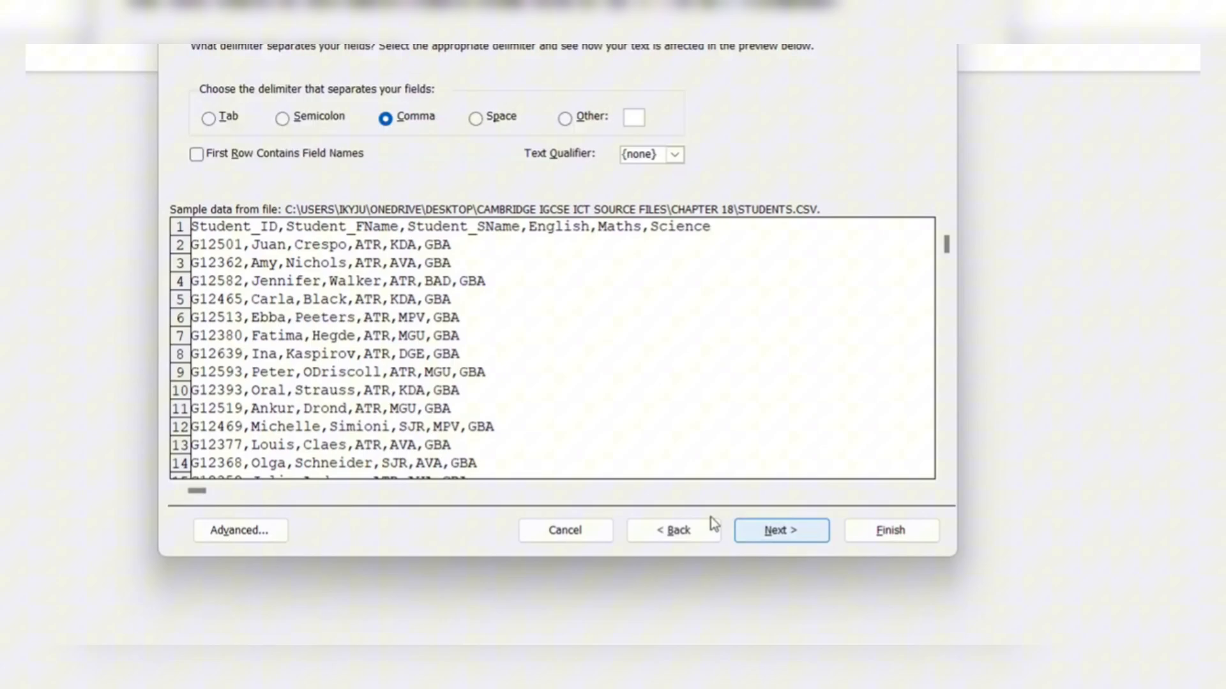
left_click(196, 154)
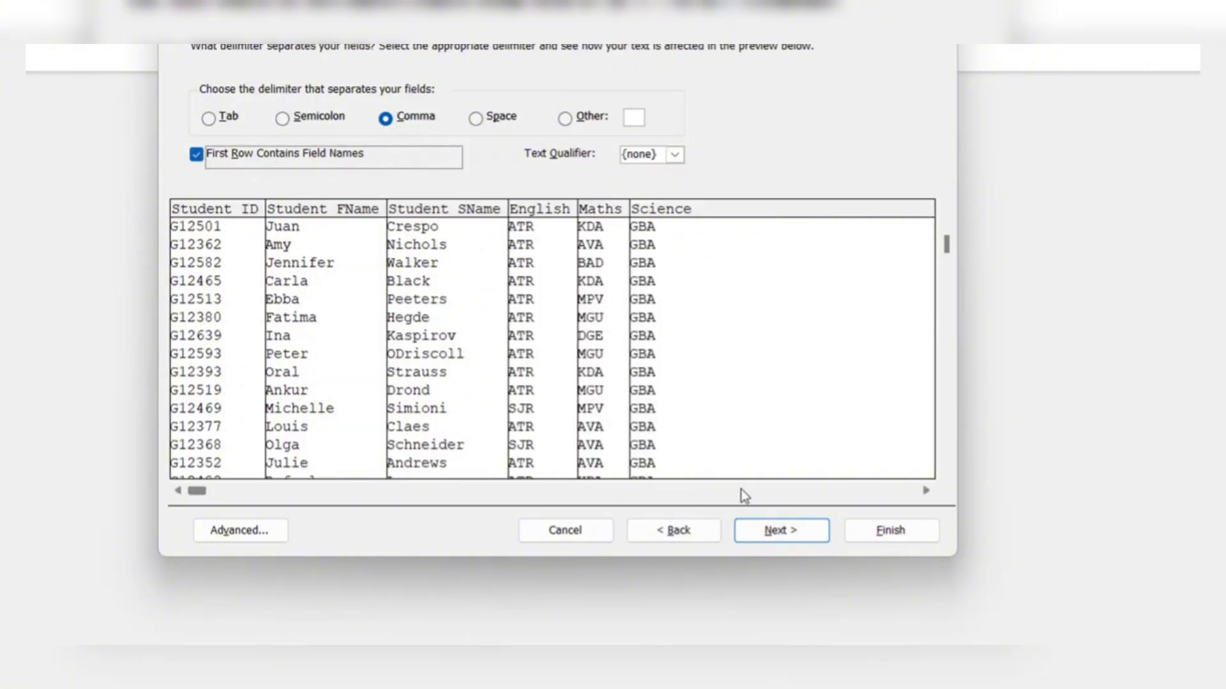
left_click(784, 535)
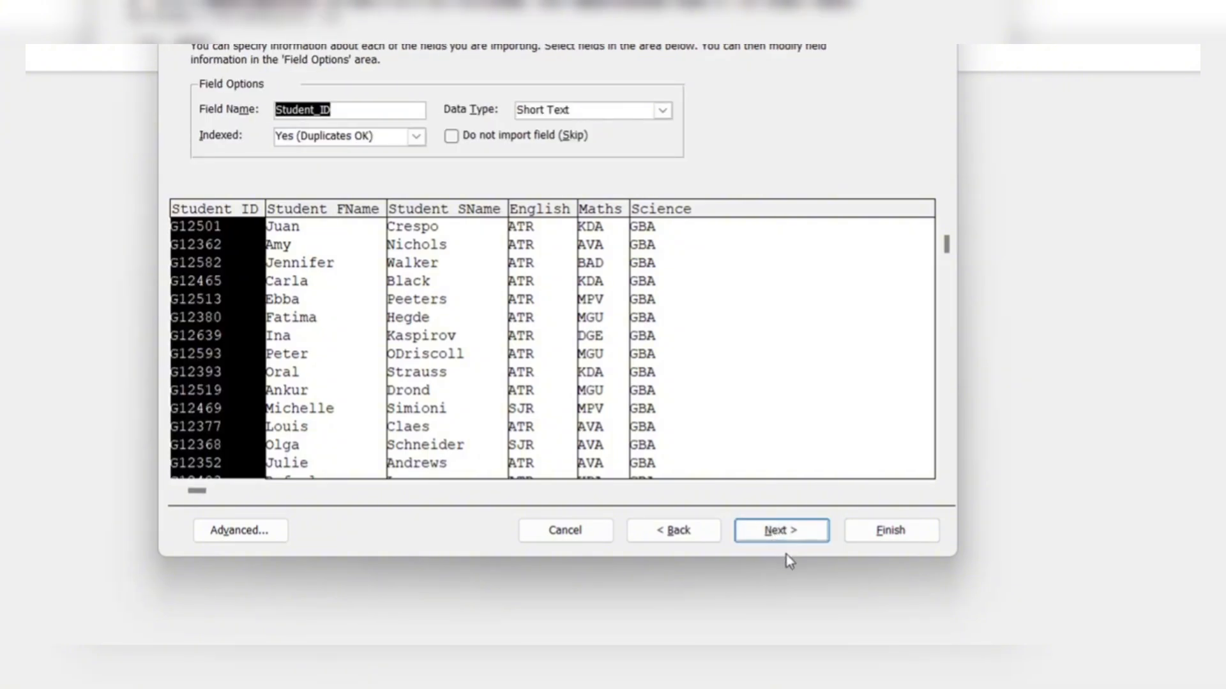
left_click(780, 538)
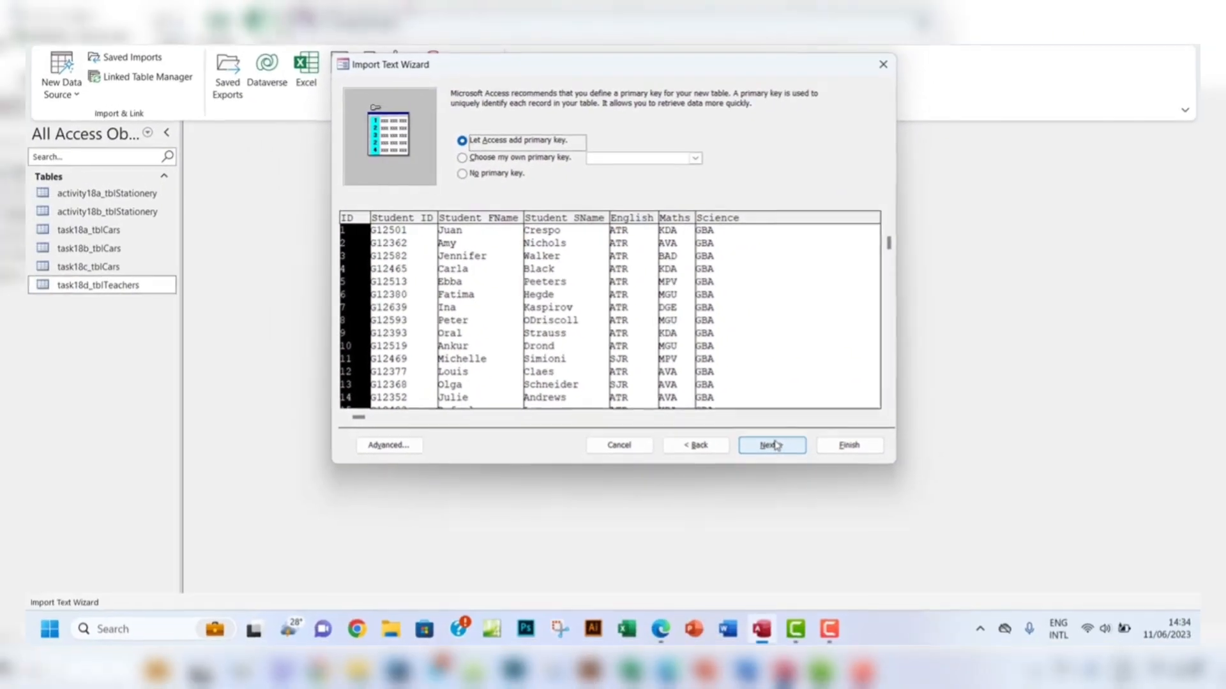
Check the key field requirement in the task brief and choose Student_ID as the new table's own primary key.
left_click(664, 631)
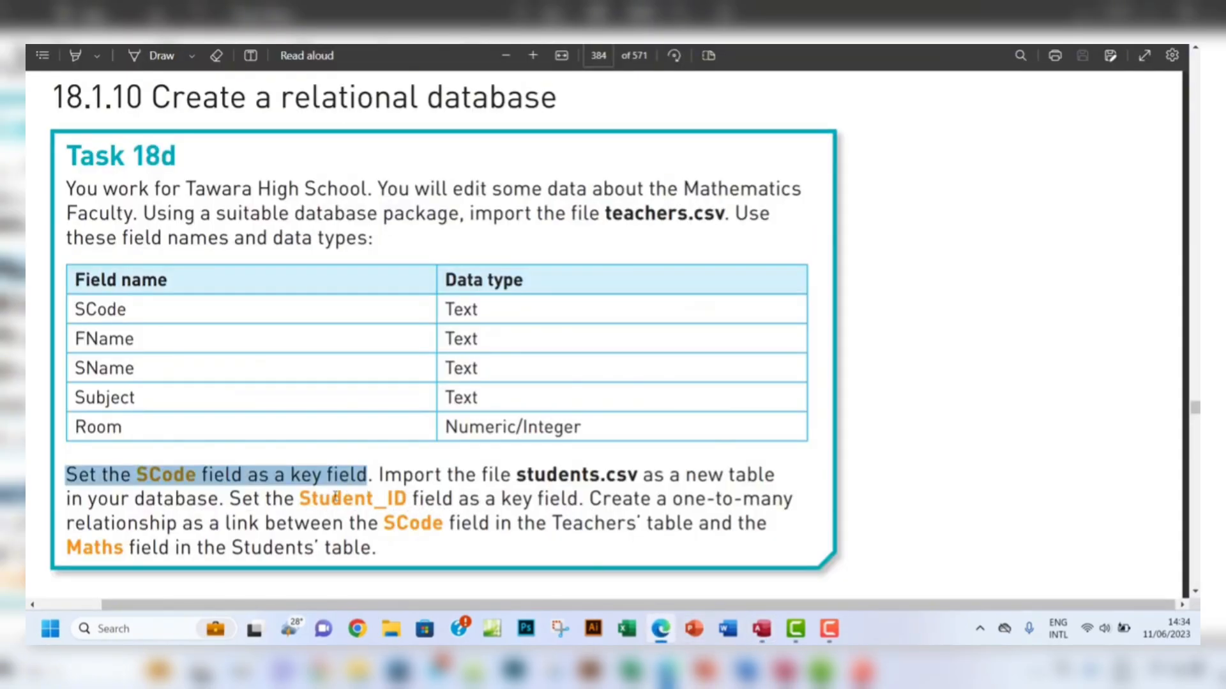
left_click_drag(319, 497, 533, 496)
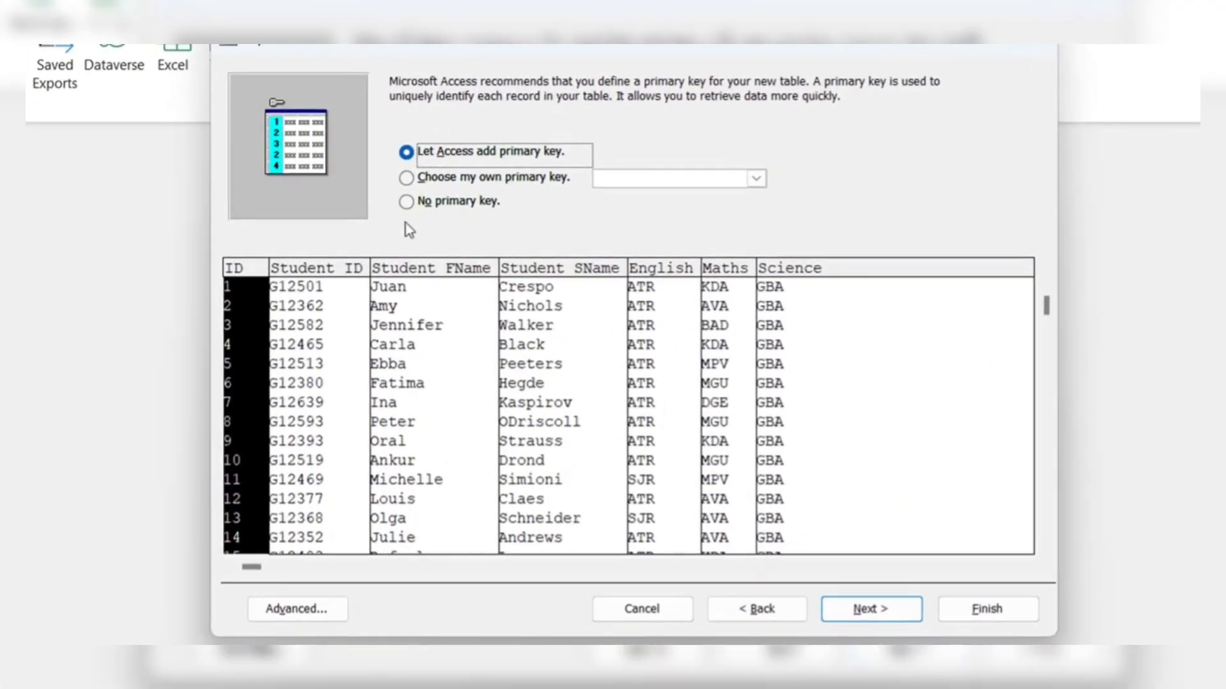
left_click(431, 171)
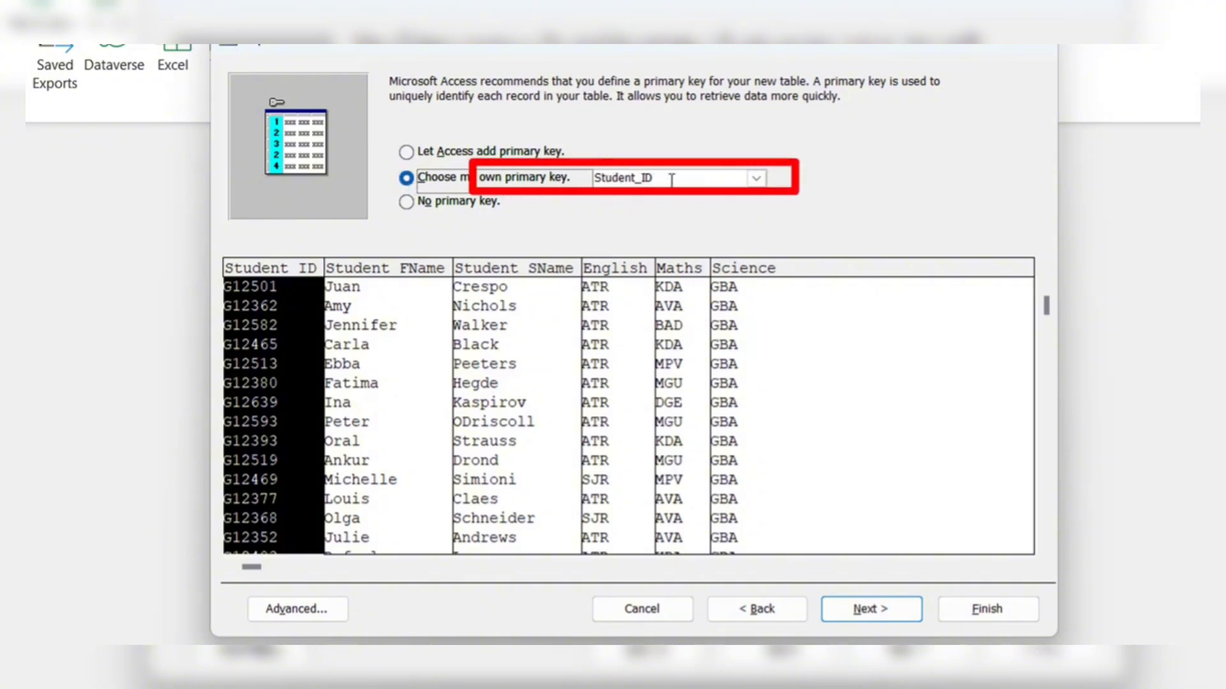
left_click_drag(672, 180, 590, 180)
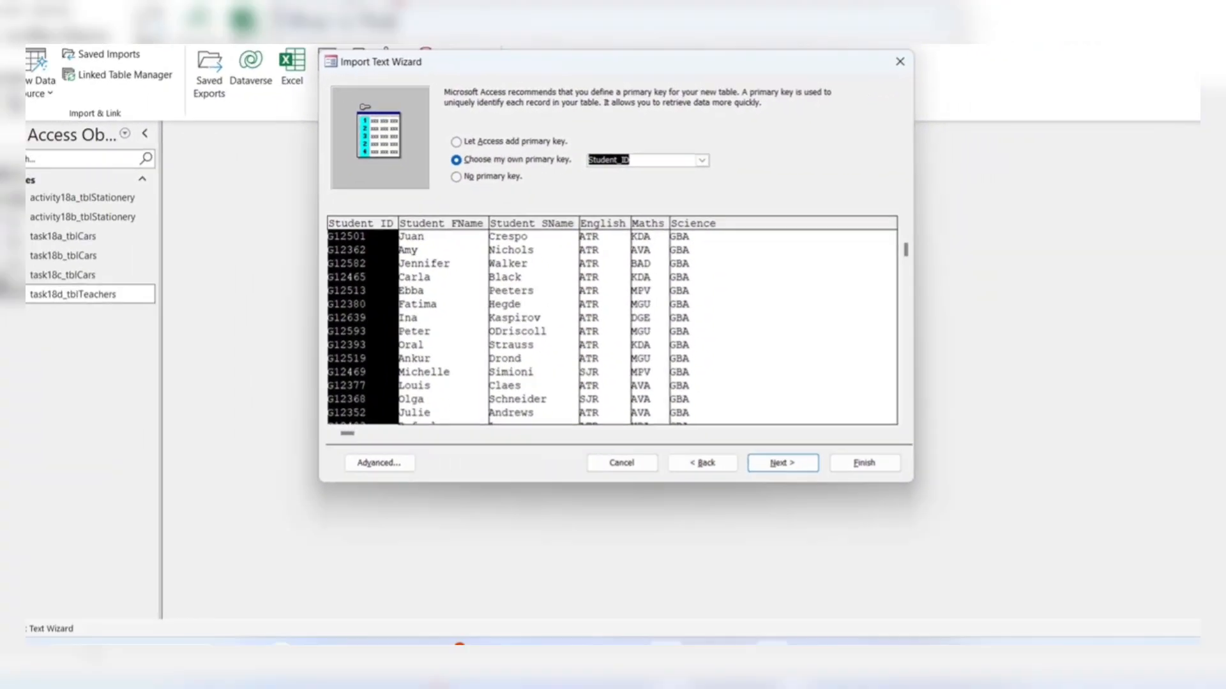
Recheck the task brief, then finish importing into the Students table without saving the import steps.
left_click(661, 630)
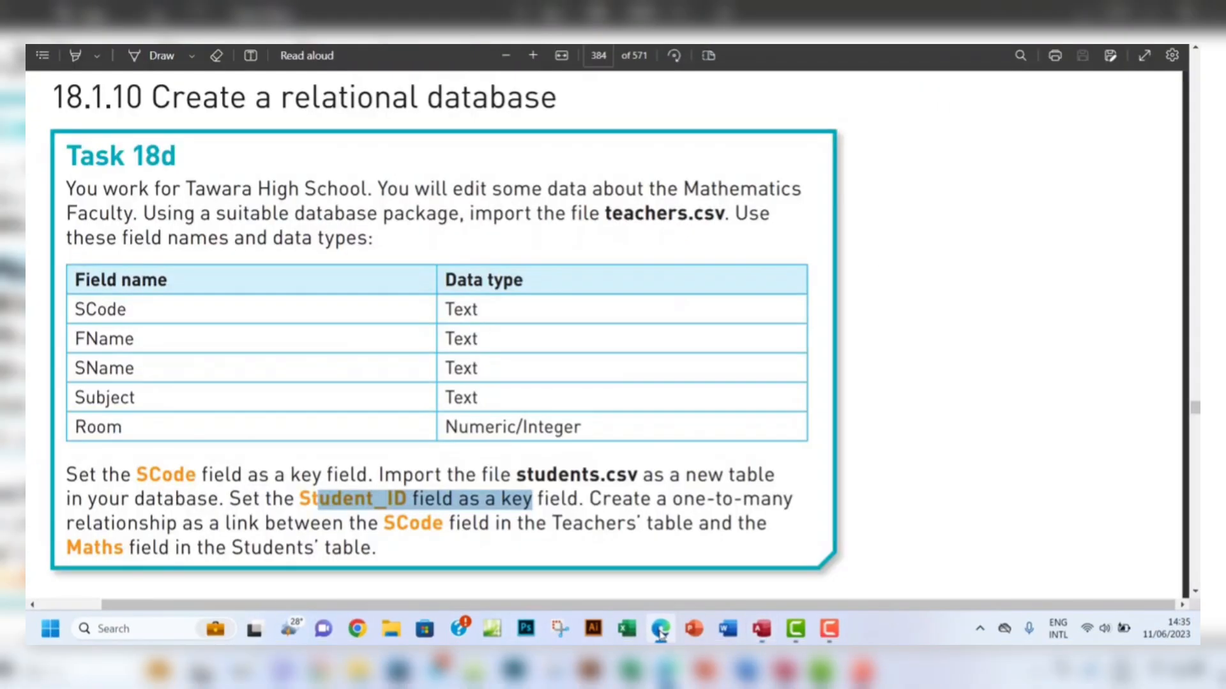
left_click(661, 630)
left_click(766, 445)
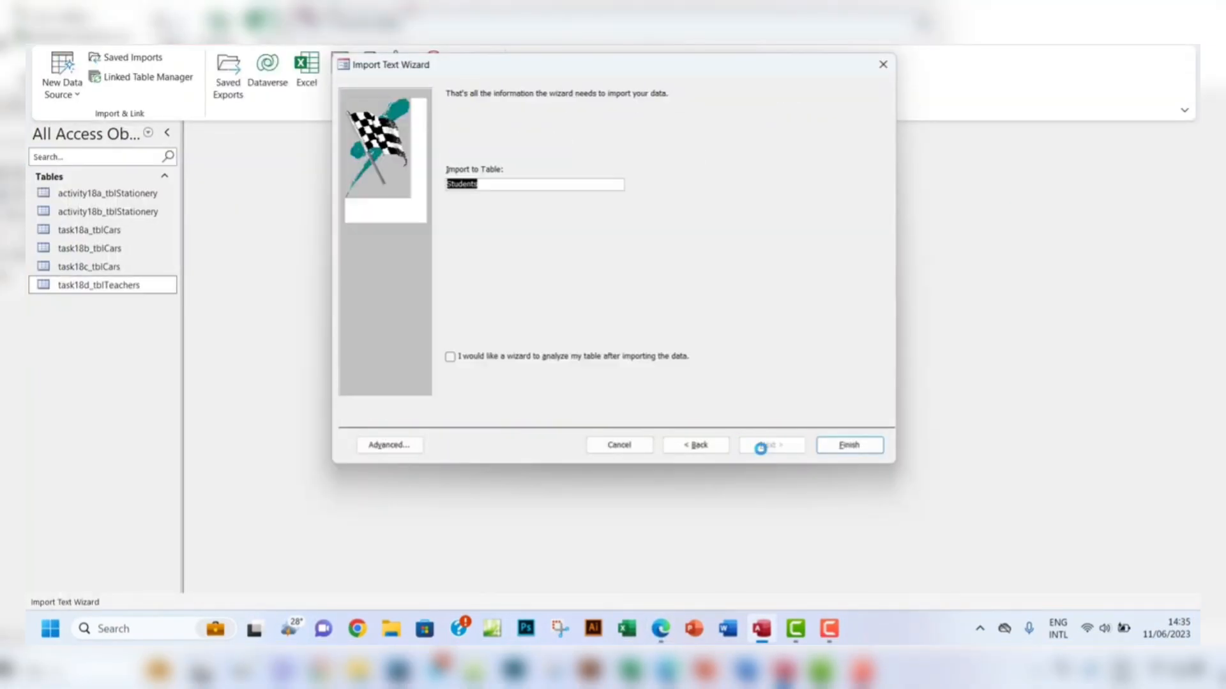
left_click(850, 445)
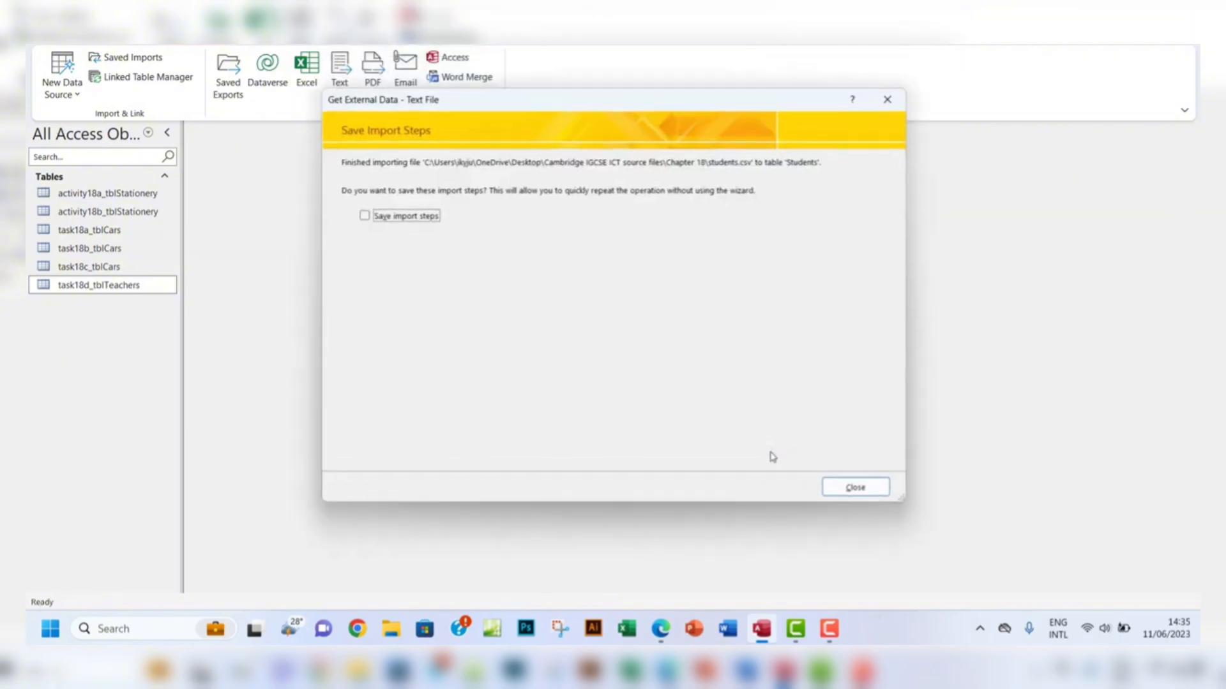
left_click(856, 487)
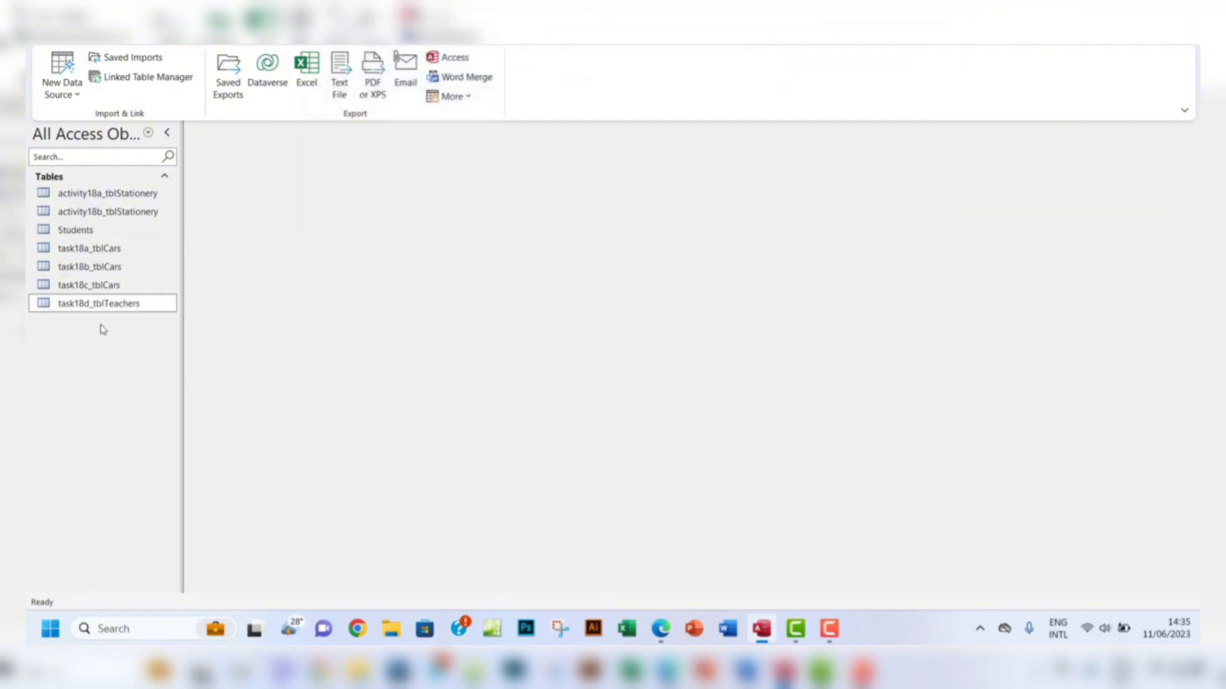
Rename the imported Students table as task18d_tblStudents.
left_click(71, 232)
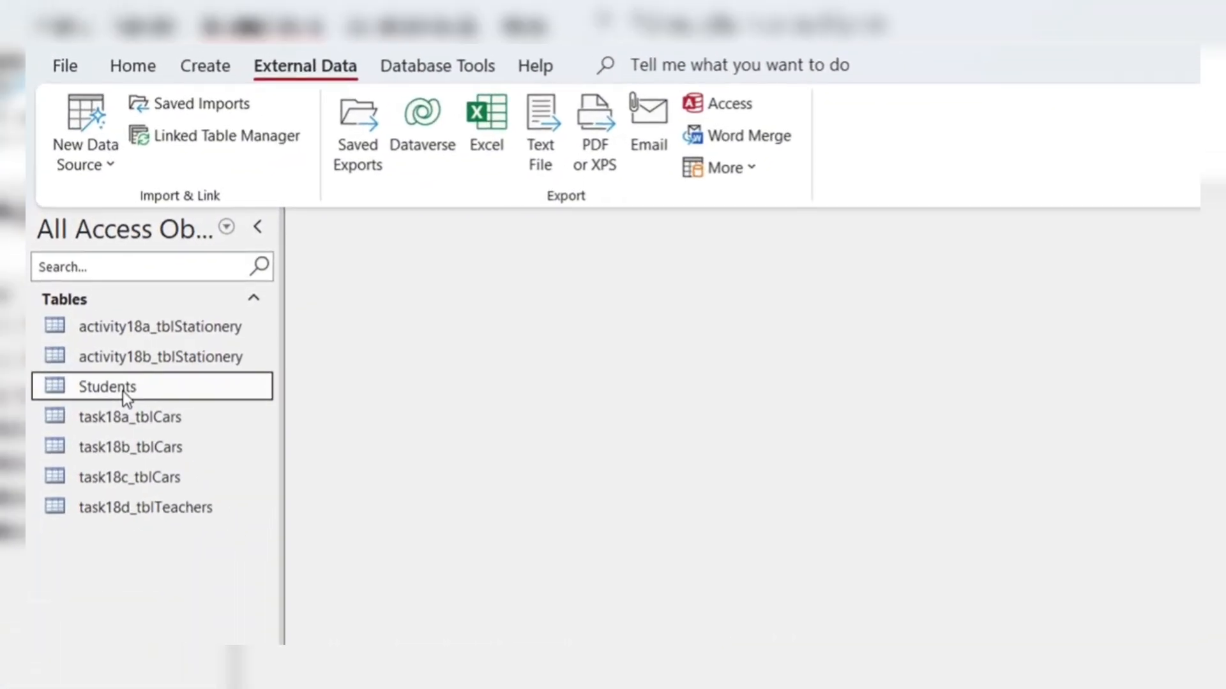
right_click(130, 389)
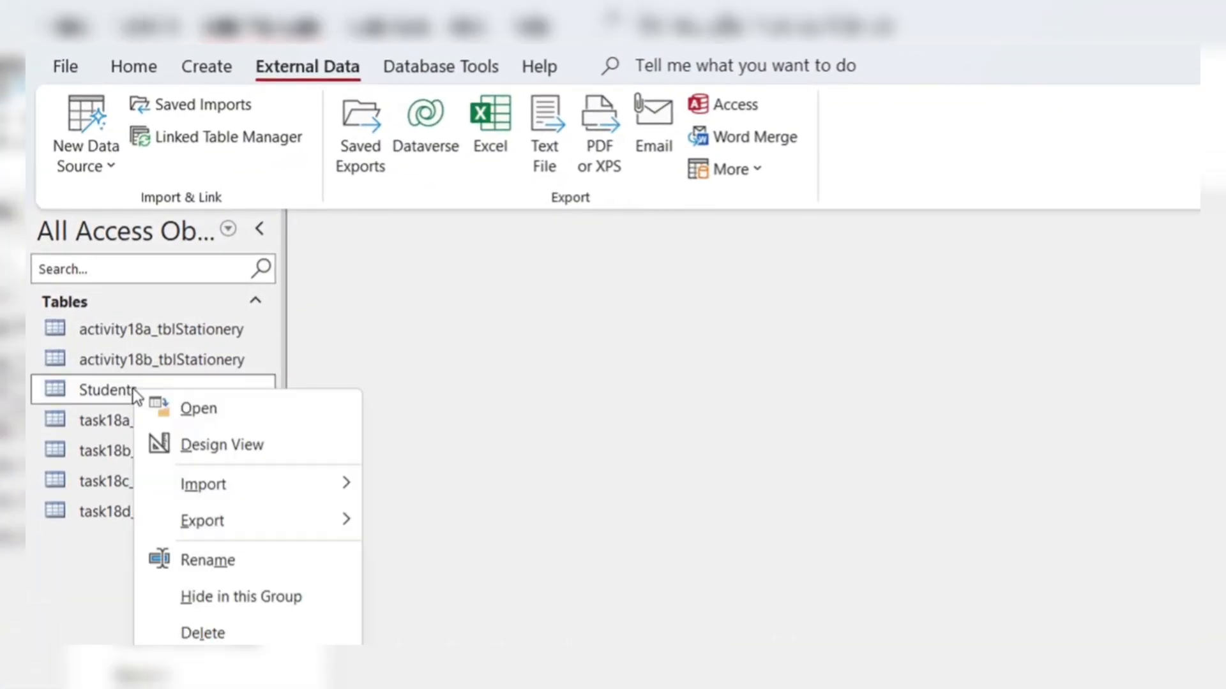
left_click(202, 560)
left_click(84, 391)
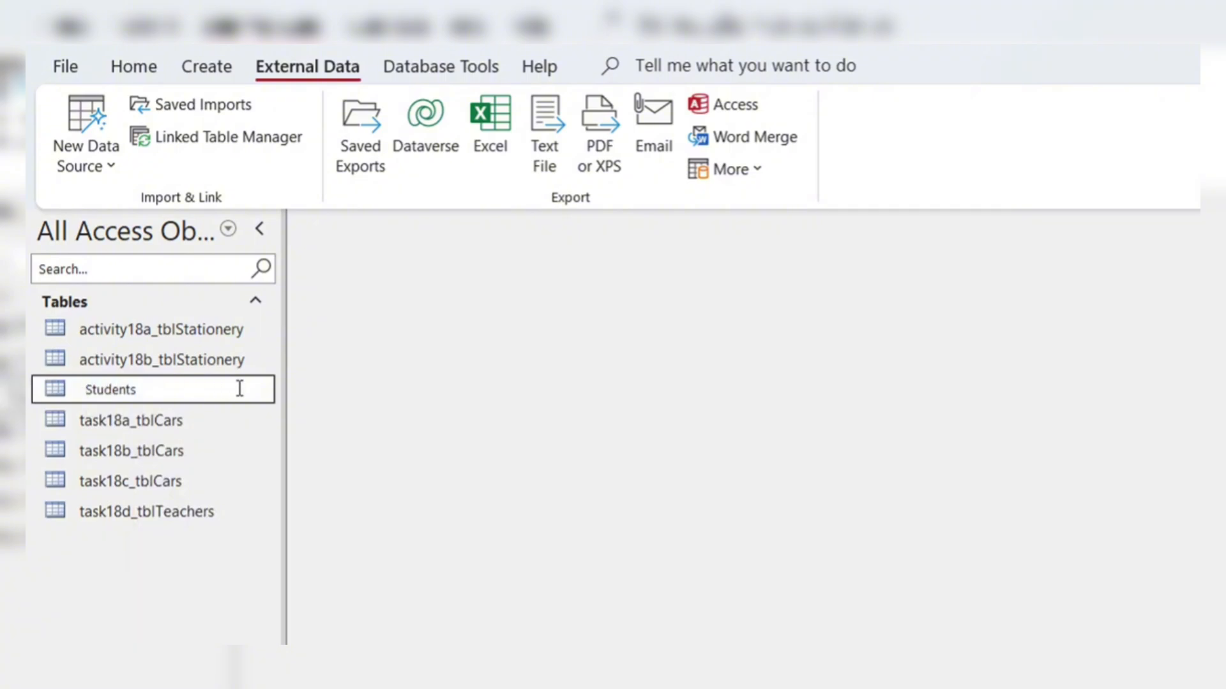
type("task18d")
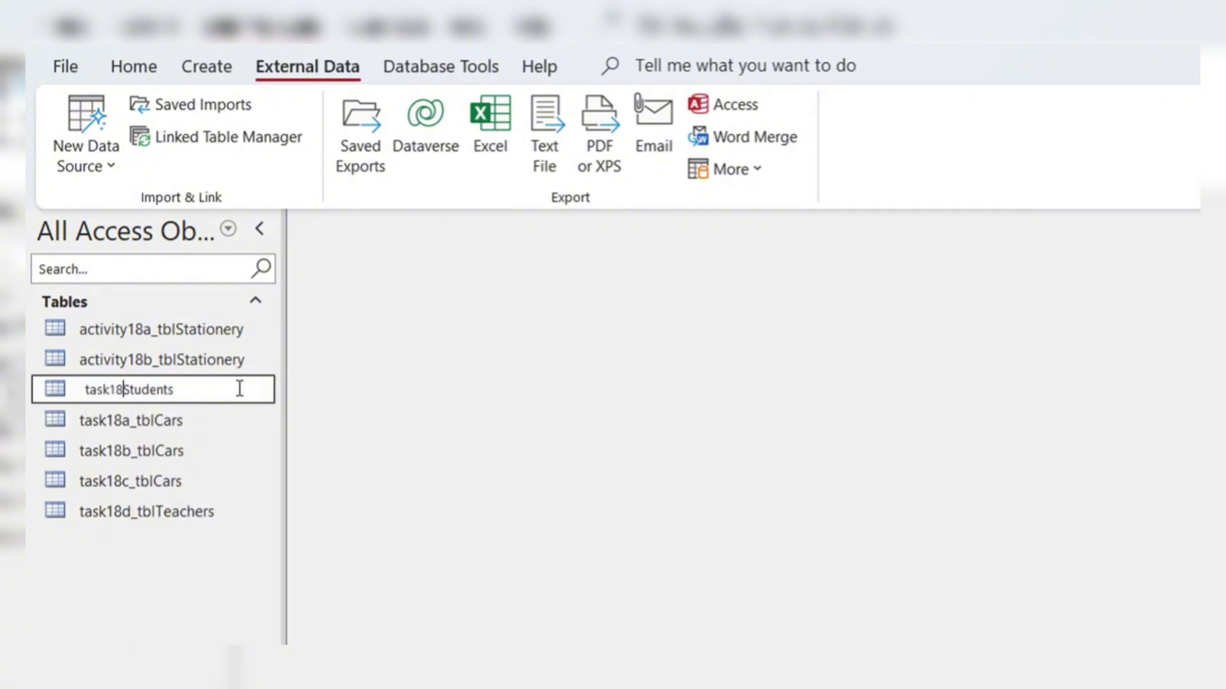
type("_tbl")
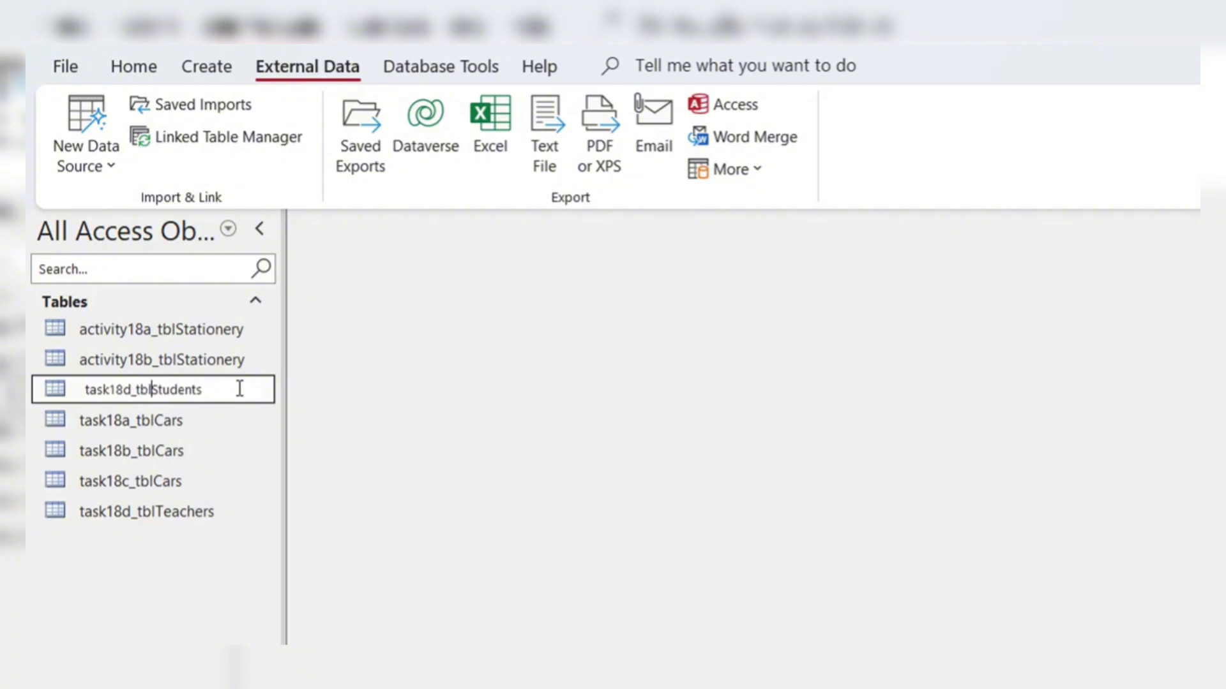
left_click(210, 455)
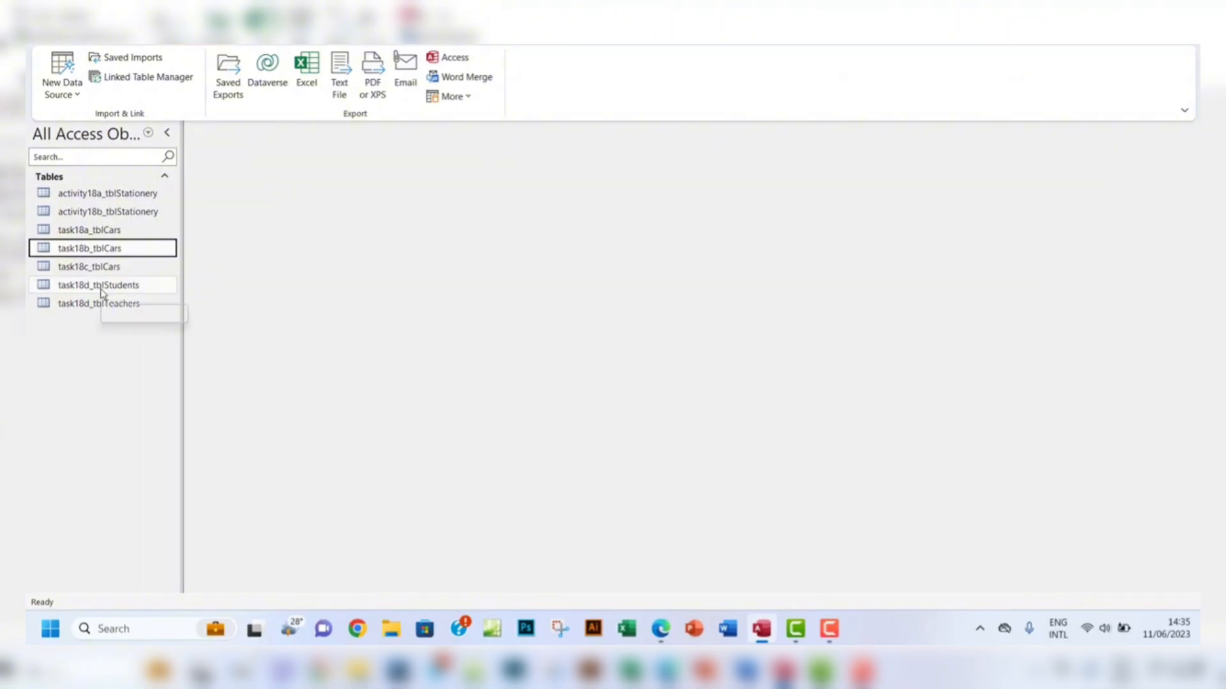
Inspect task18d_tblStudents in Design View, check its Student_ID key field against the task brief, and close the table.
double_click(101, 289)
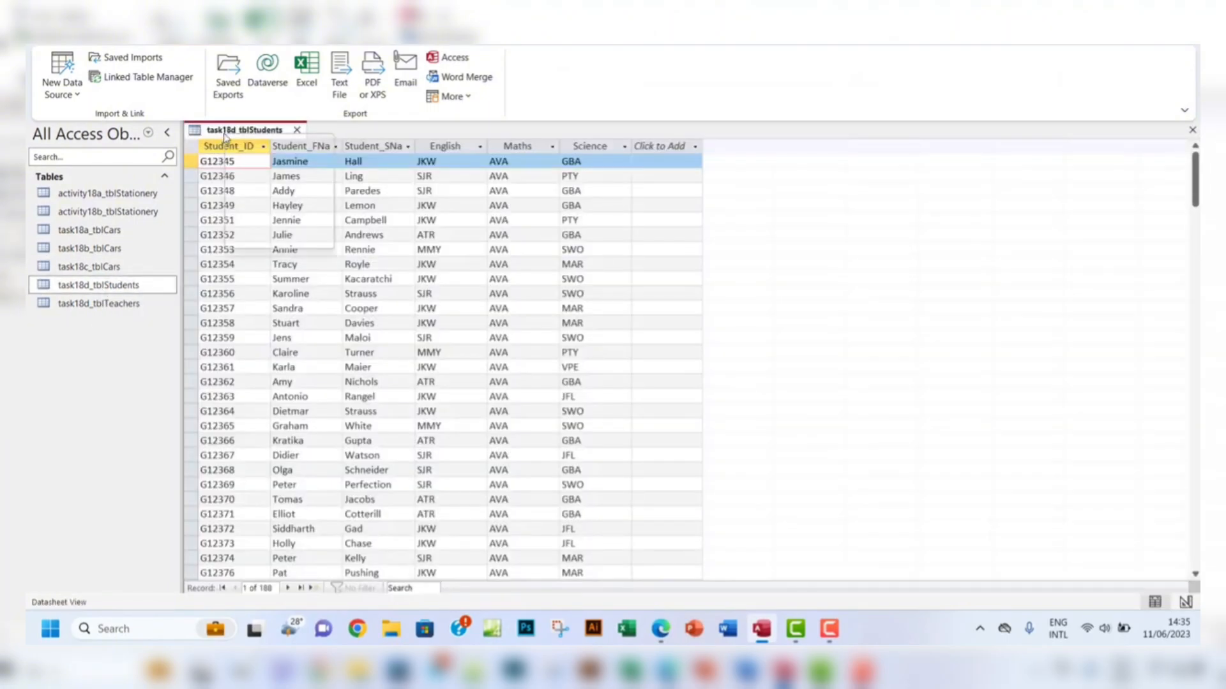
right_click(231, 131)
left_click(275, 215)
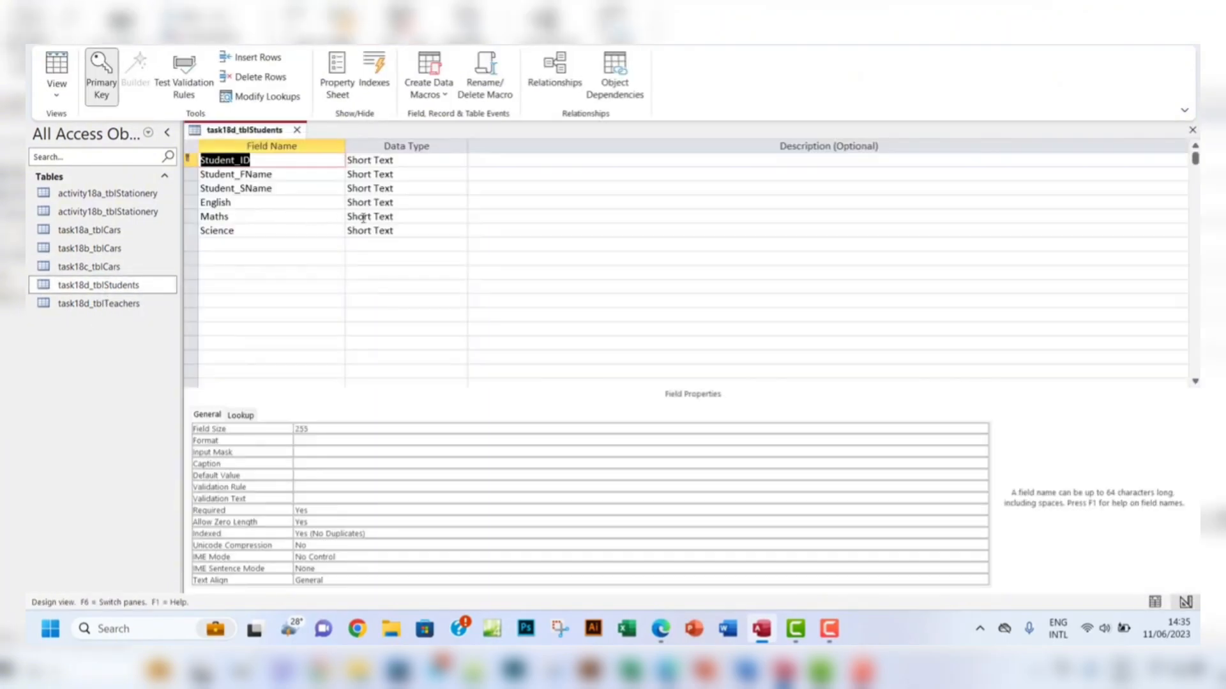
left_click(661, 631)
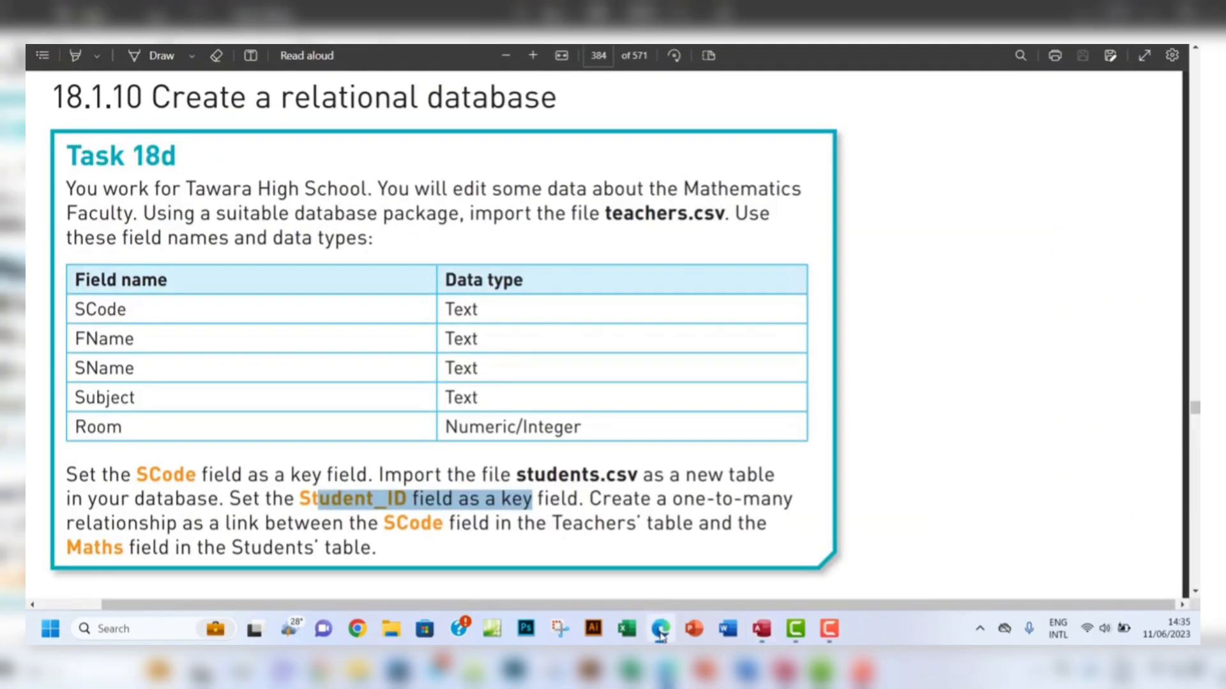
left_click(661, 632)
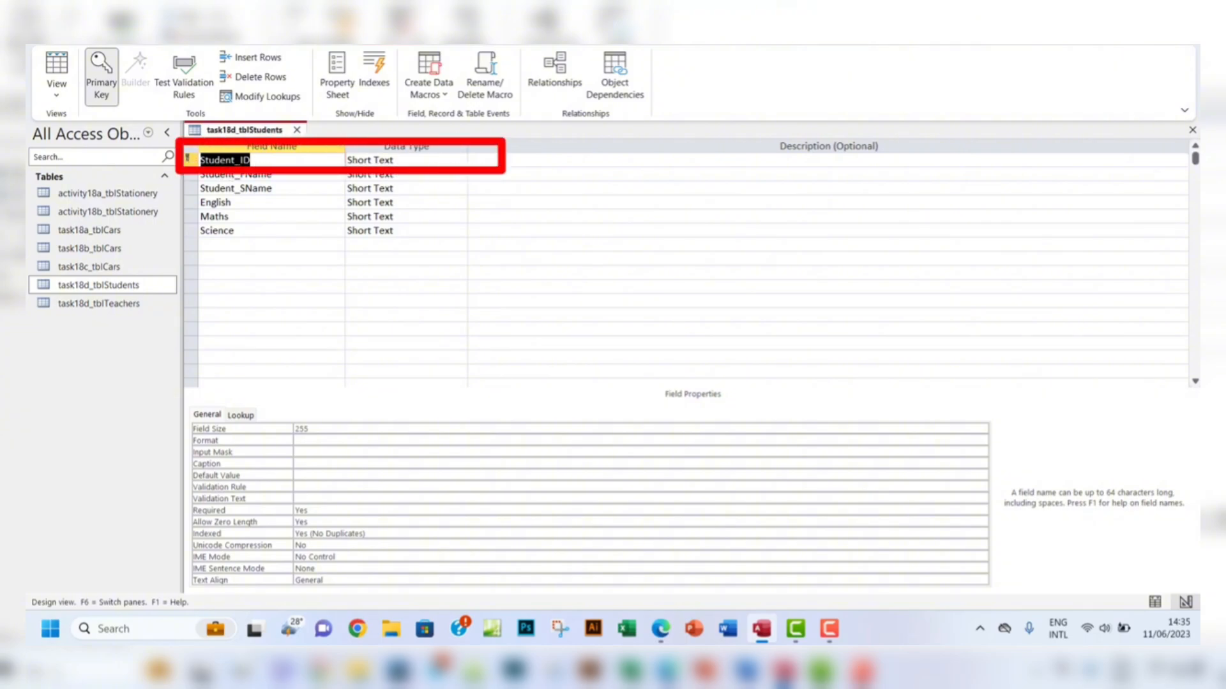
left_click(219, 160)
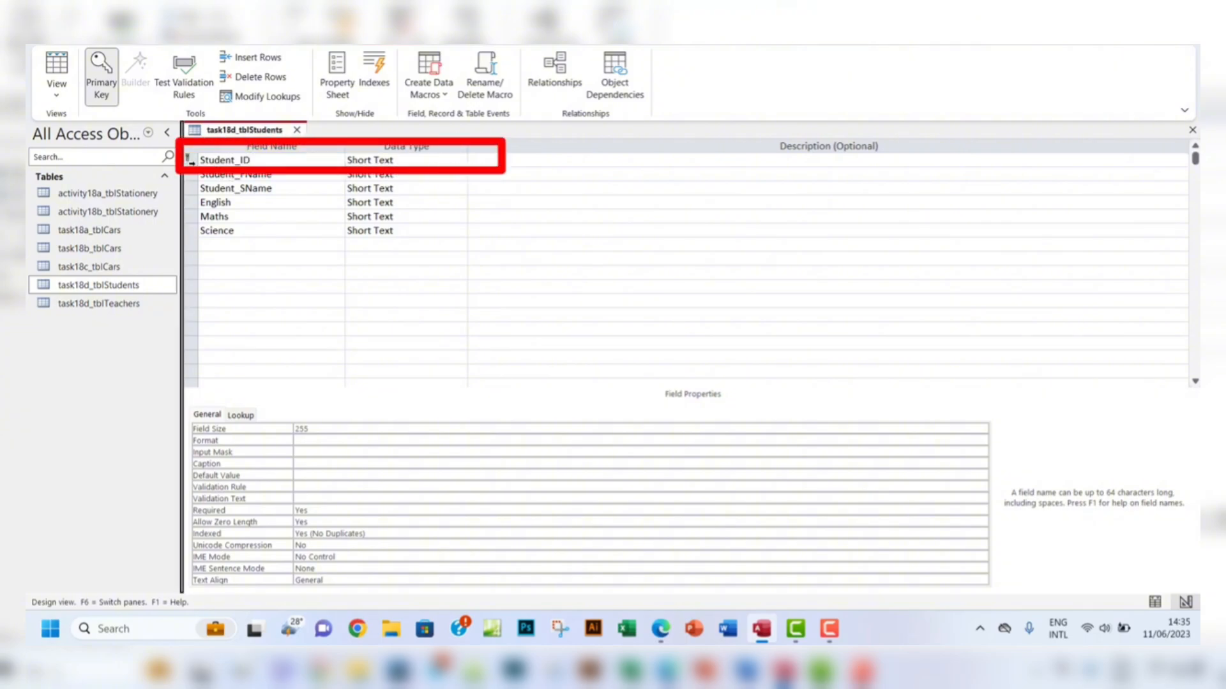
left_click(1191, 131)
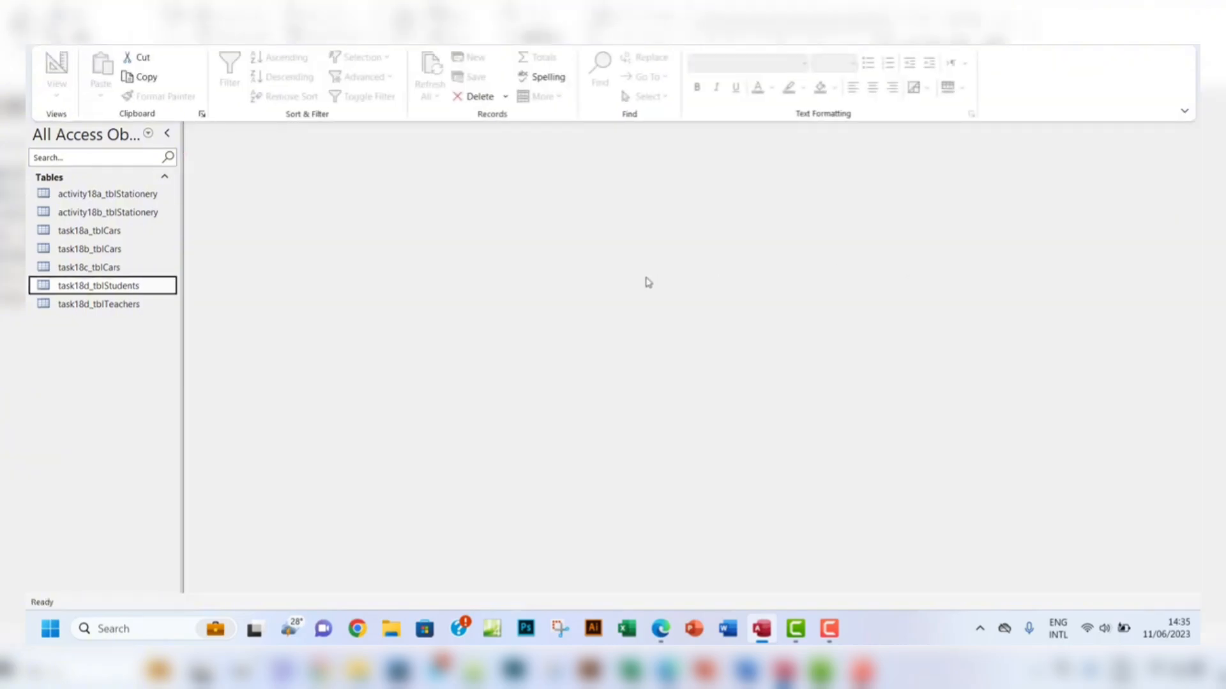
Review the relationship requirement in the task brief, then add task18d_tblStudents and task18d_tblTeachers to the Relationships layout.
left_click(668, 633)
left_click_drag(594, 501, 776, 501)
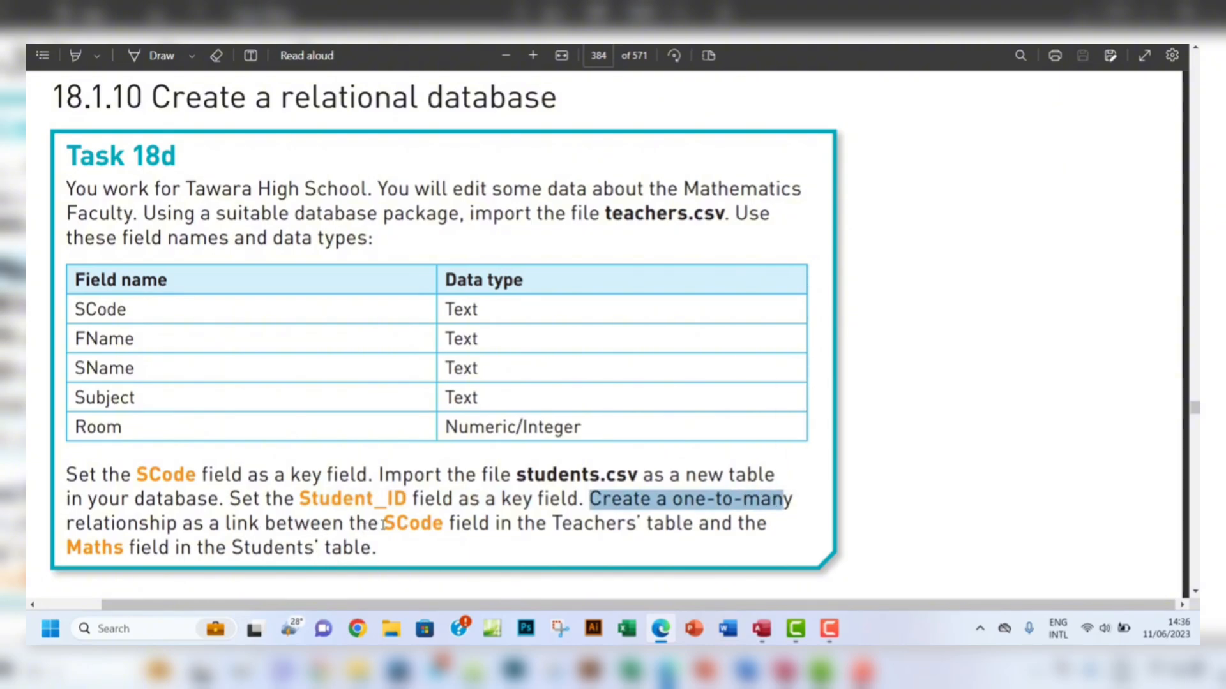
left_click_drag(383, 525, 438, 525)
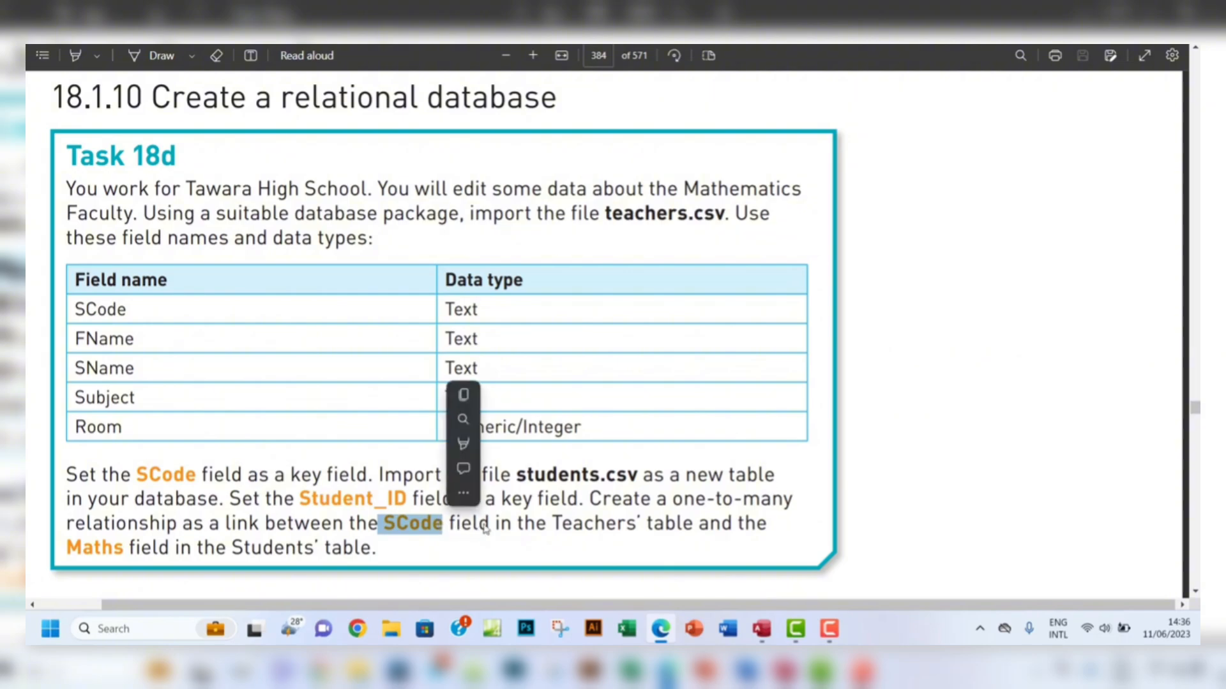
left_click(526, 514)
left_click(761, 629)
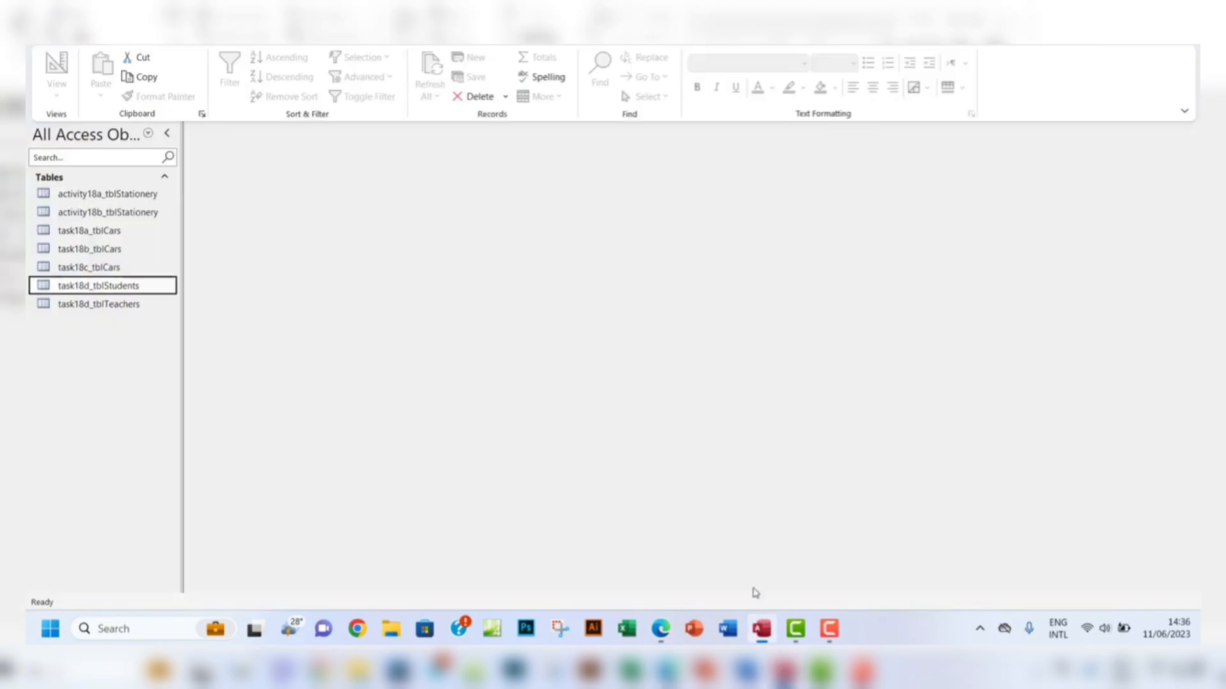
left_click(277, 40)
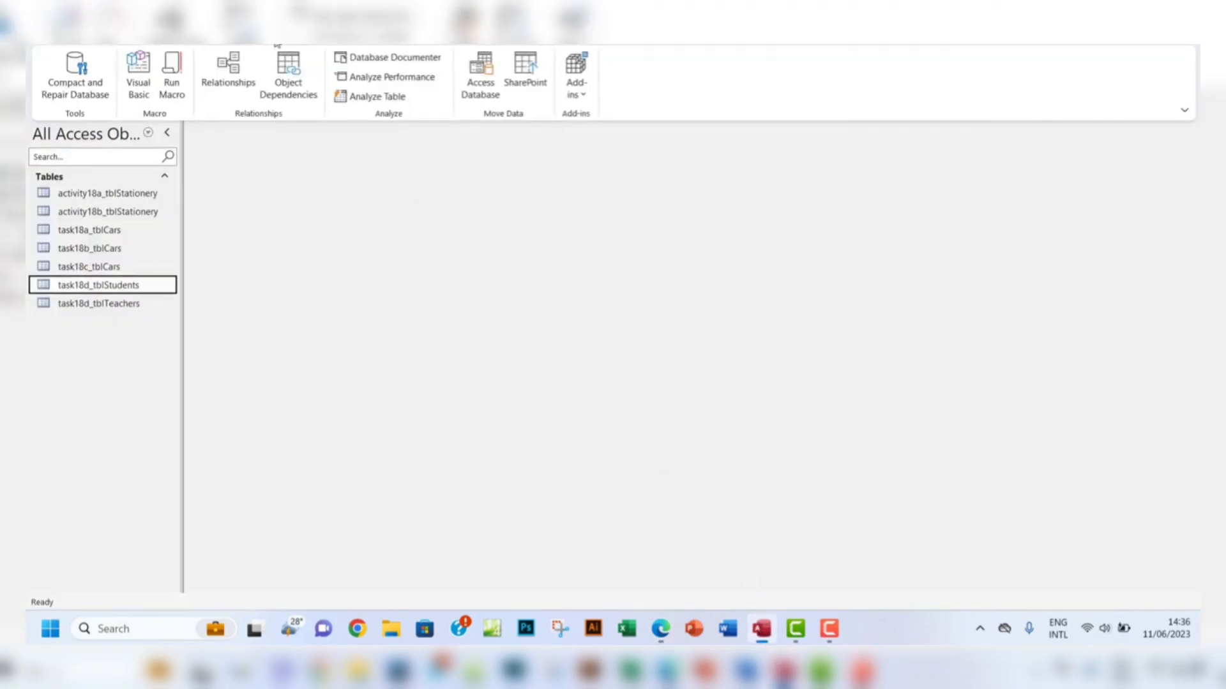
left_click(229, 80)
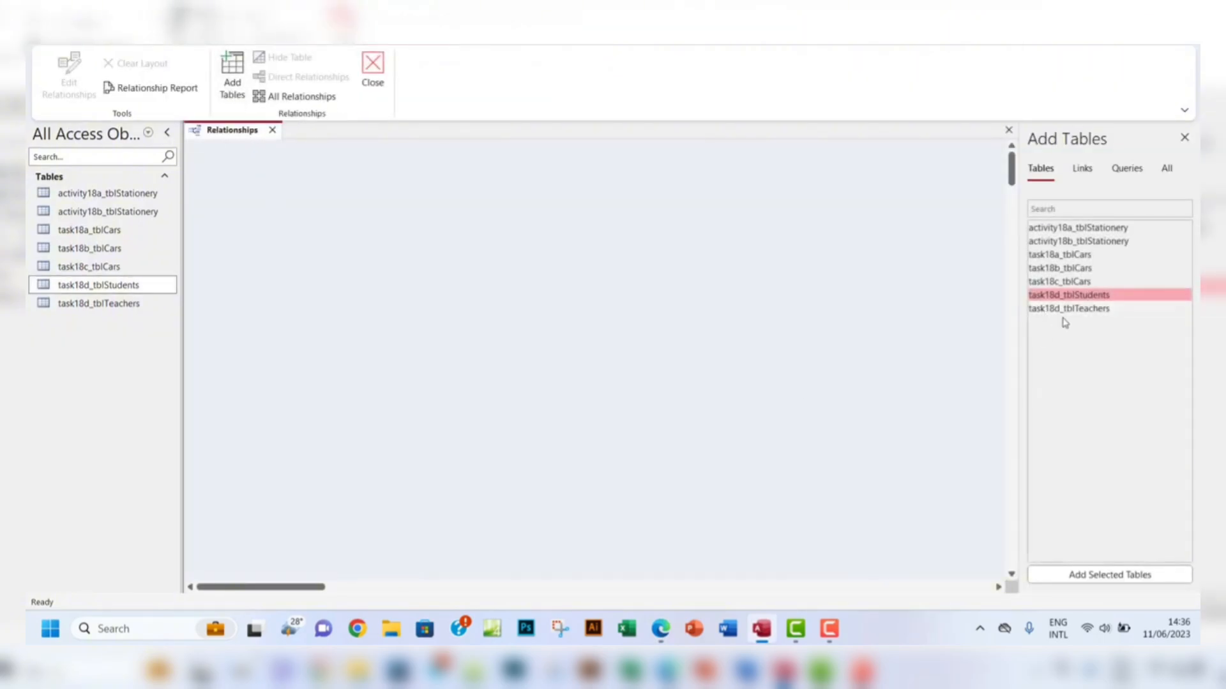
left_click(1096, 299)
double_click(1096, 296)
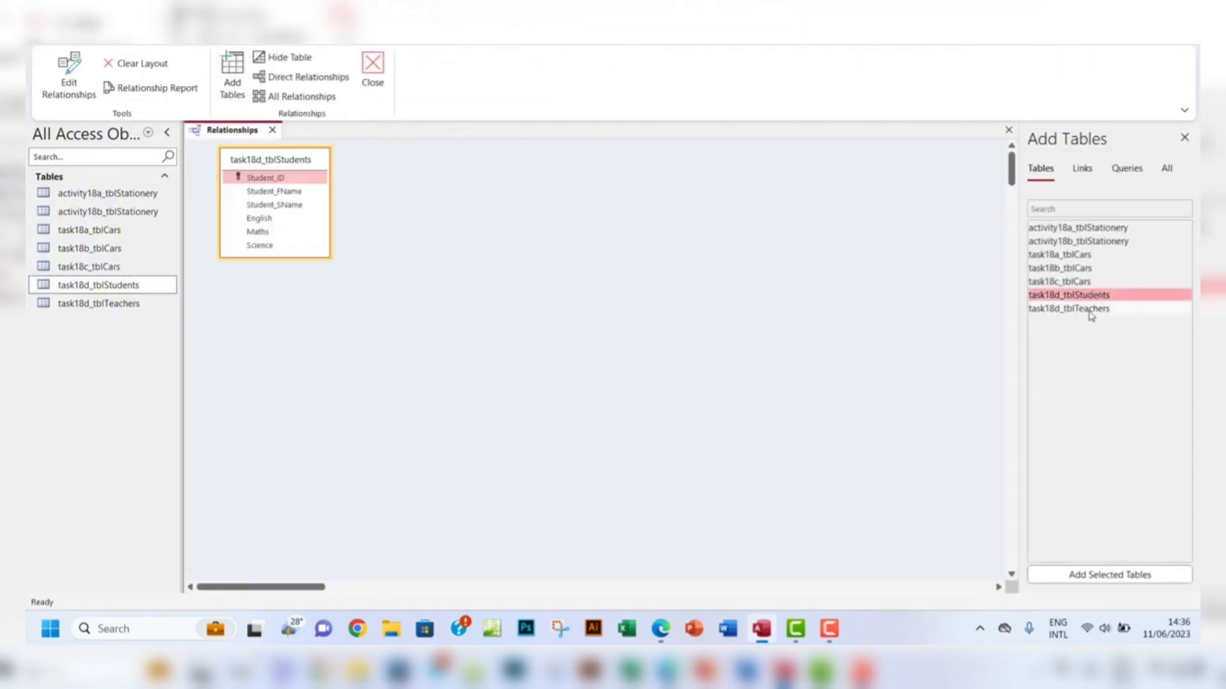
double_click(1090, 310)
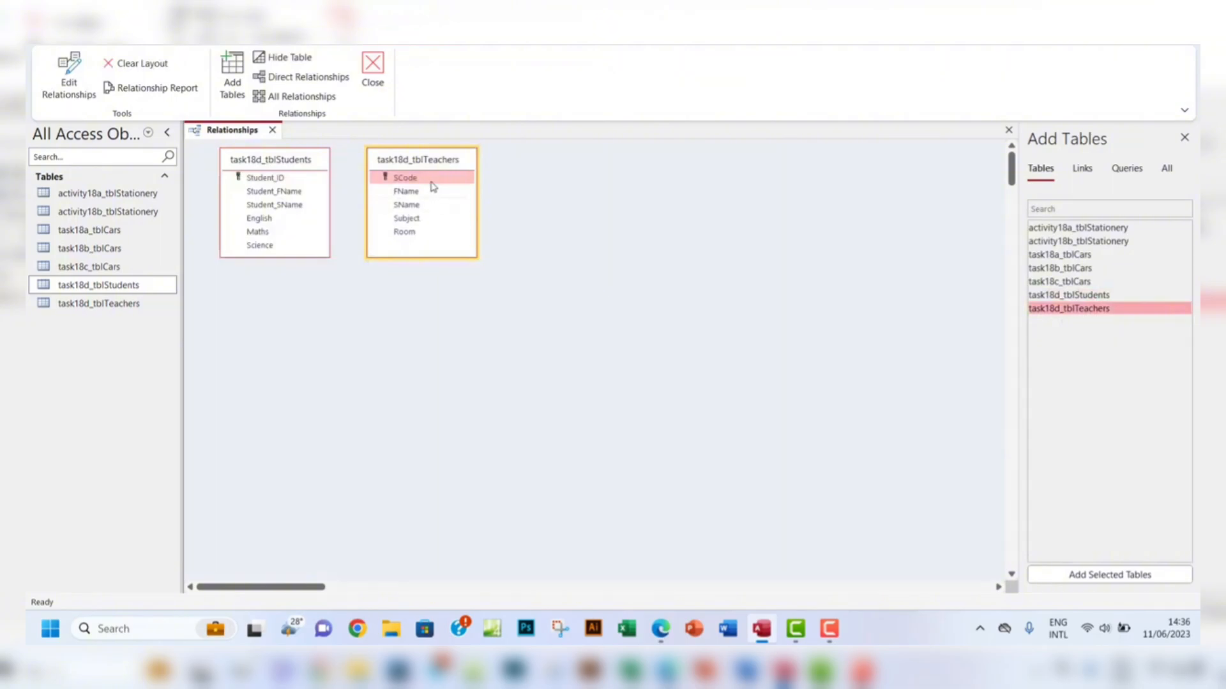
Create a one-to-many relationship from SCode in task18d_tblTeachers to Maths in task18d_tblStudents, without enforcing referential integrity.
left_click_drag(432, 186, 256, 238)
left_click_drag(256, 238, 258, 232)
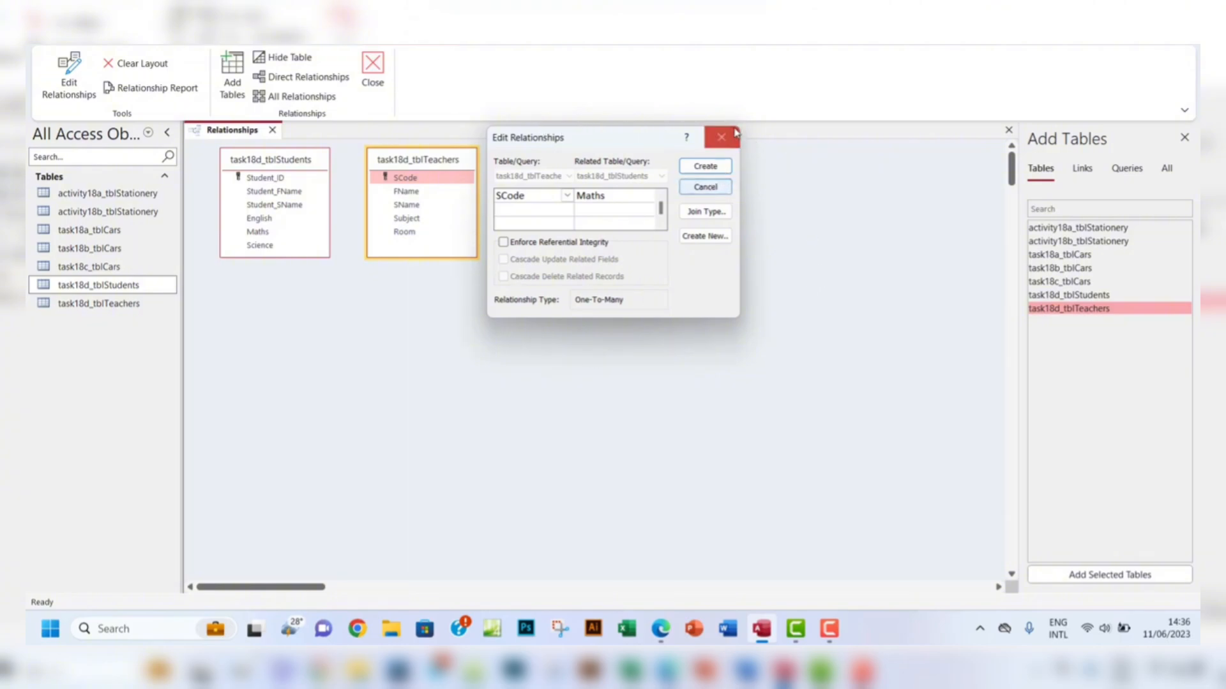
left_click(704, 167)
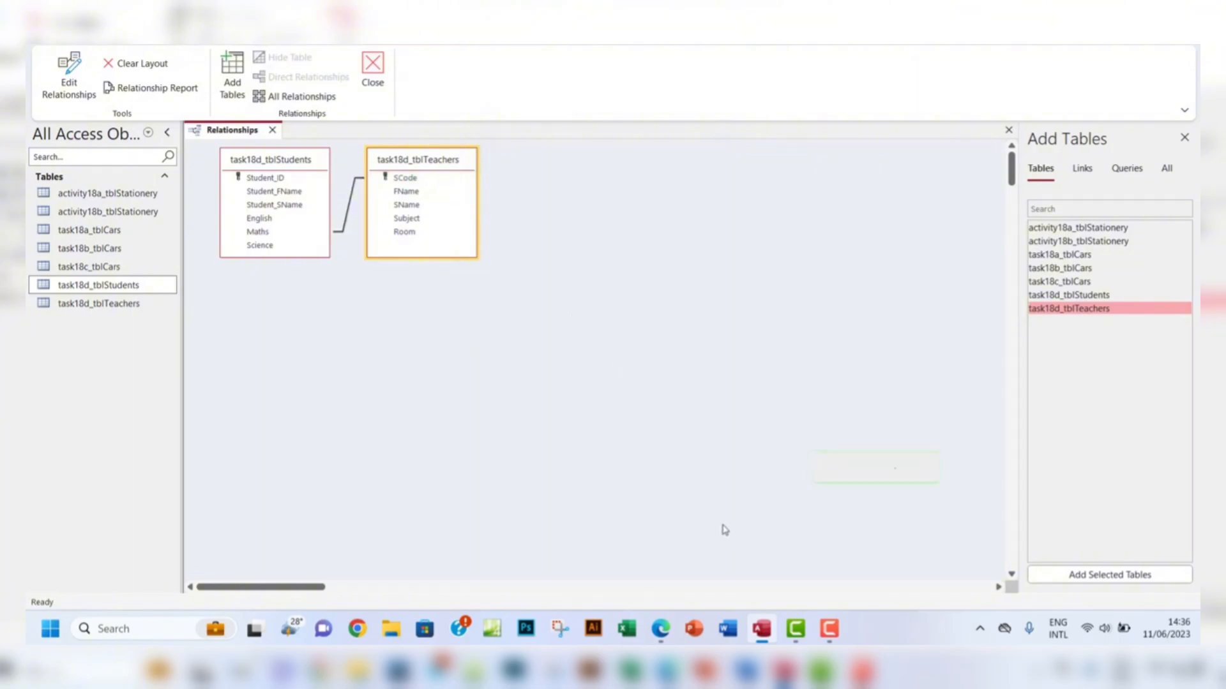
Recheck the task brief, then close the Relationships layout and save its changes.
left_click(661, 632)
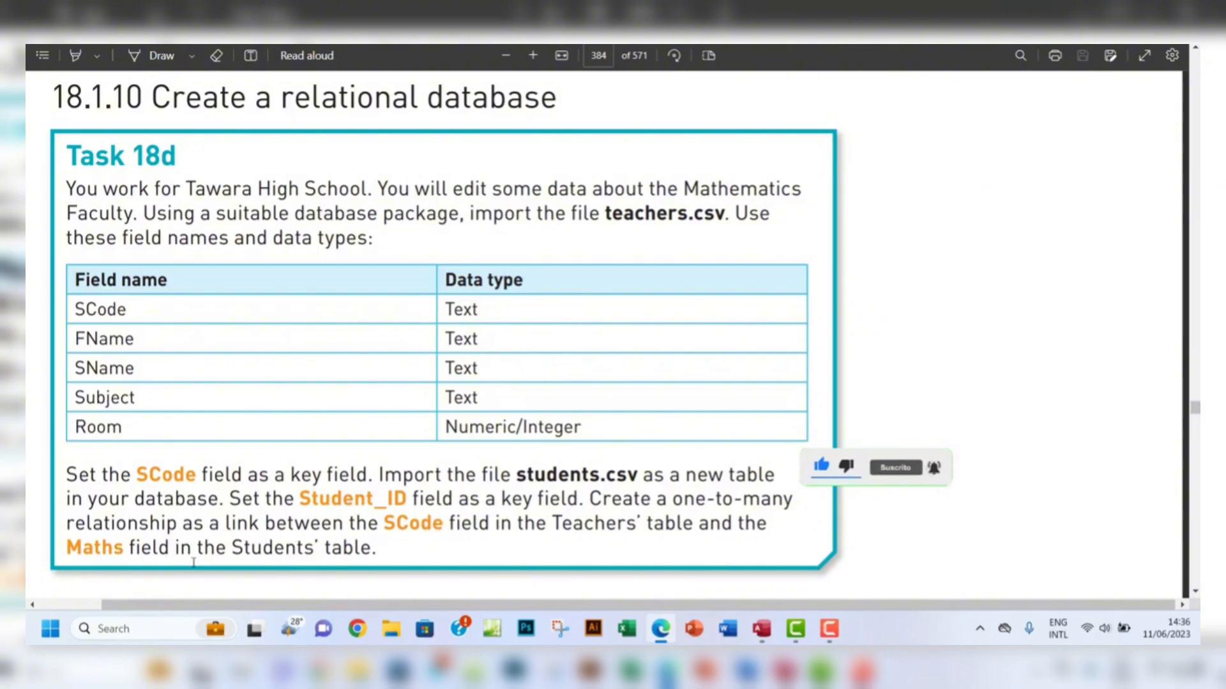
scroll(399, 504, "down", 1)
scroll(399, 504, "up", 3)
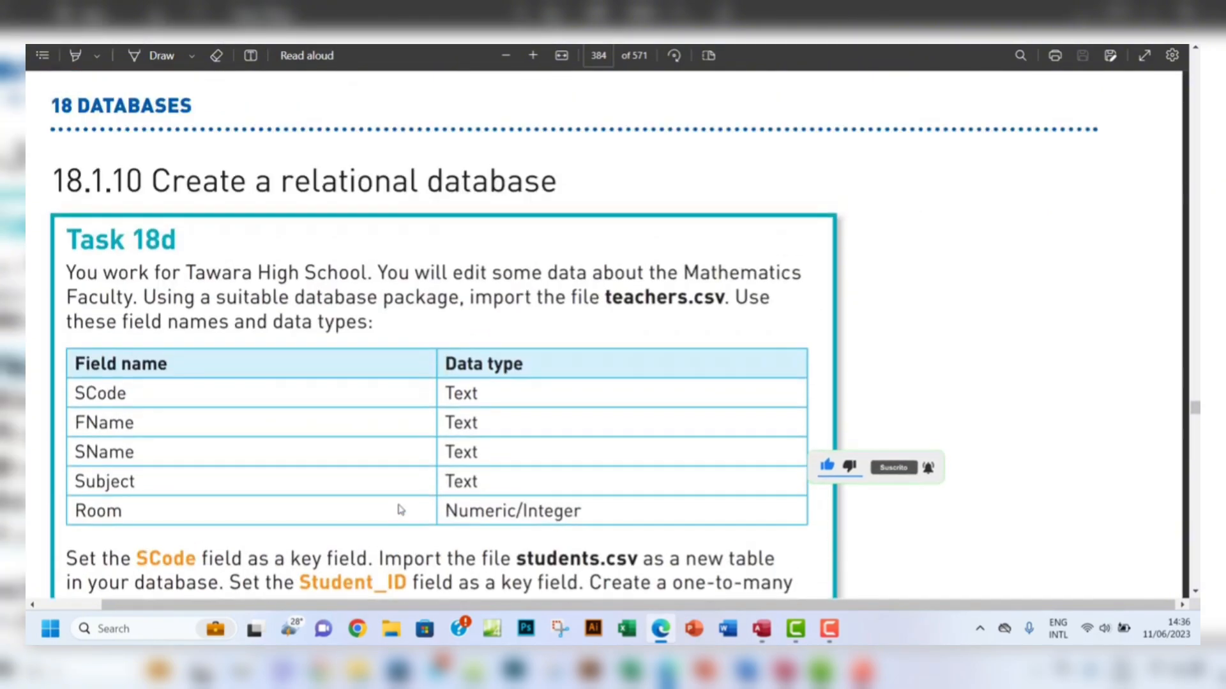
scroll(402, 508, "down", 2)
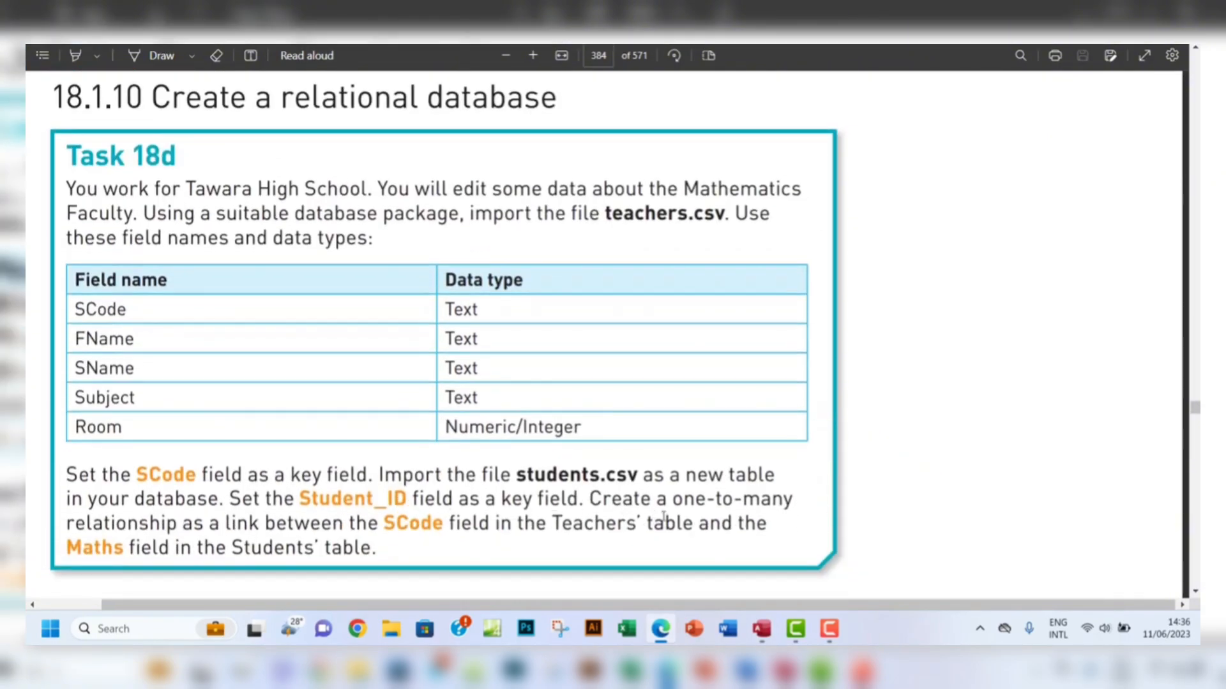
left_click(761, 628)
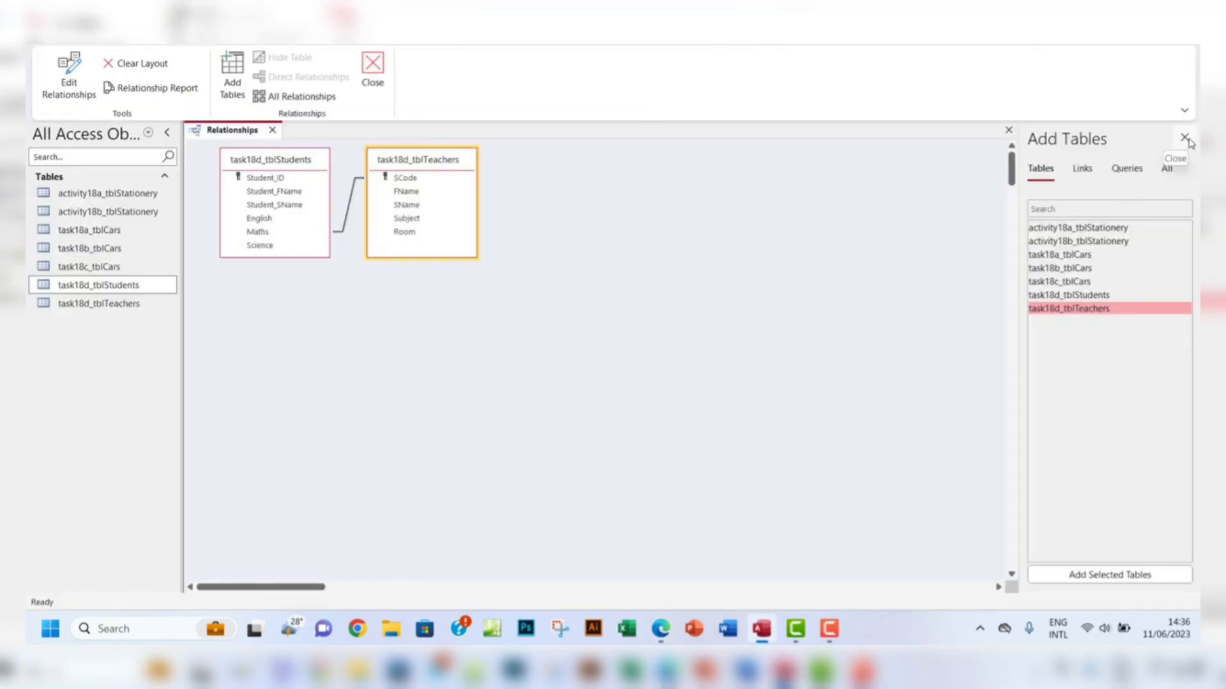
left_click(1184, 138)
left_click(1191, 129)
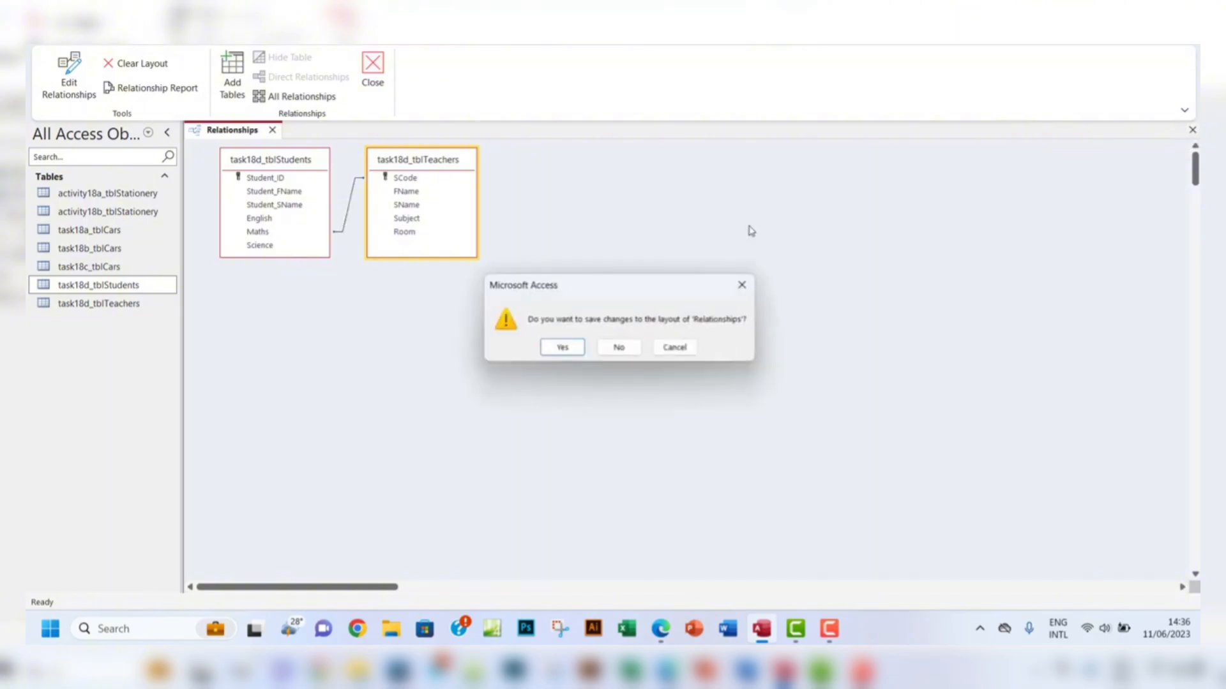
left_click(561, 347)
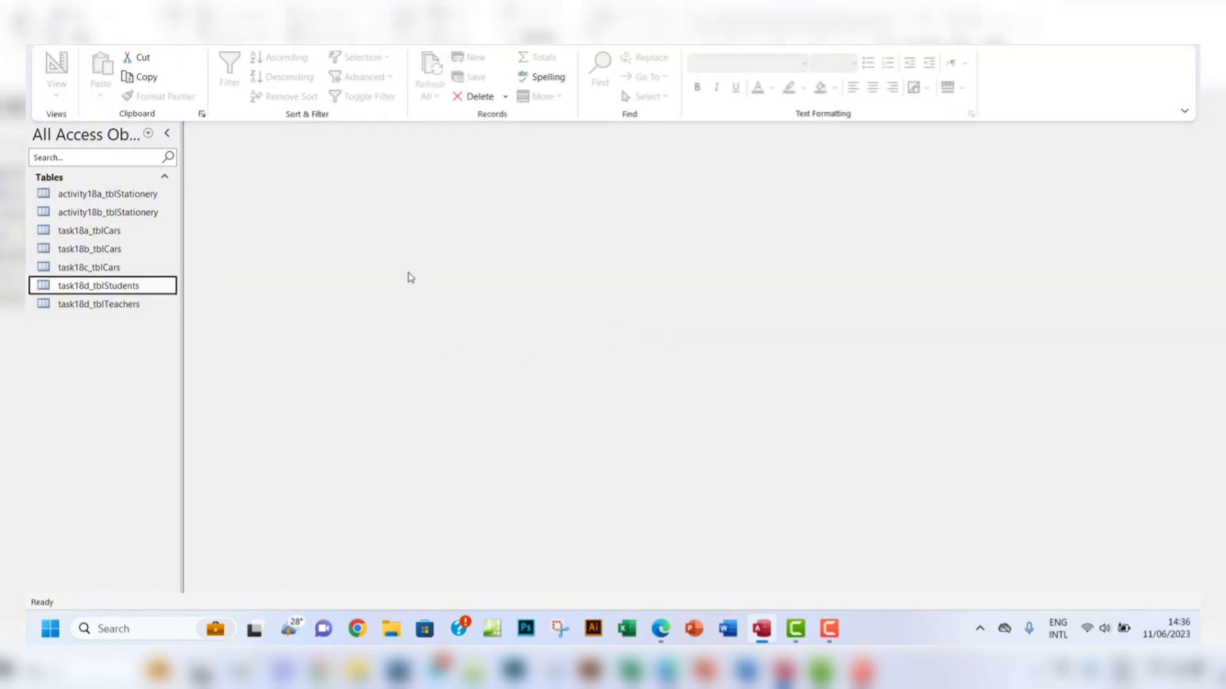